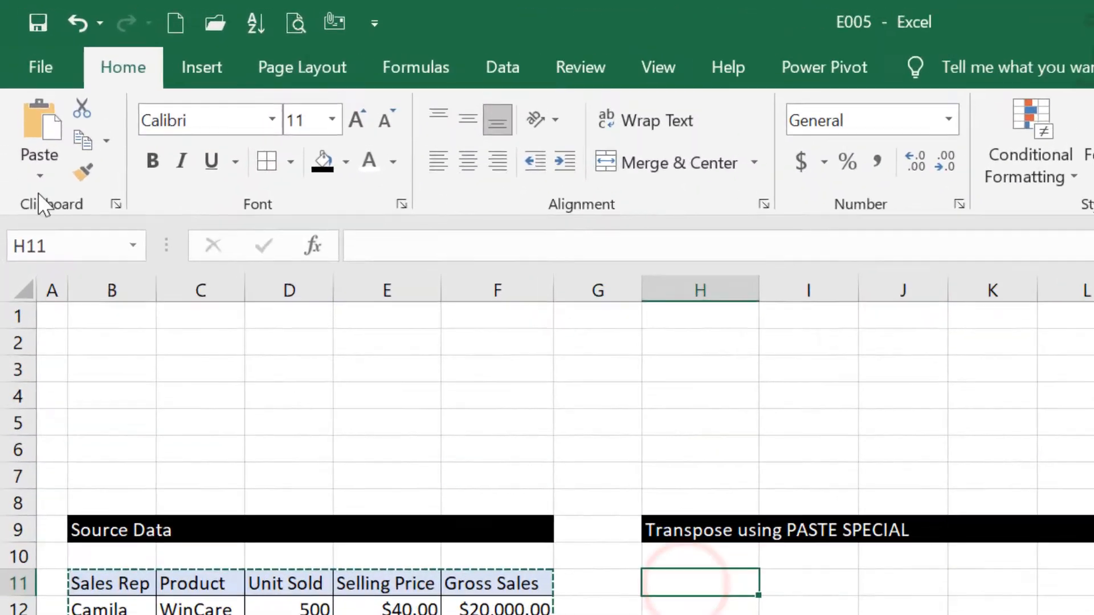
# Step: Paste the copied sales table transposed at H11, under the PASTE SPECIAL heading
pyautogui.click(24, 109)
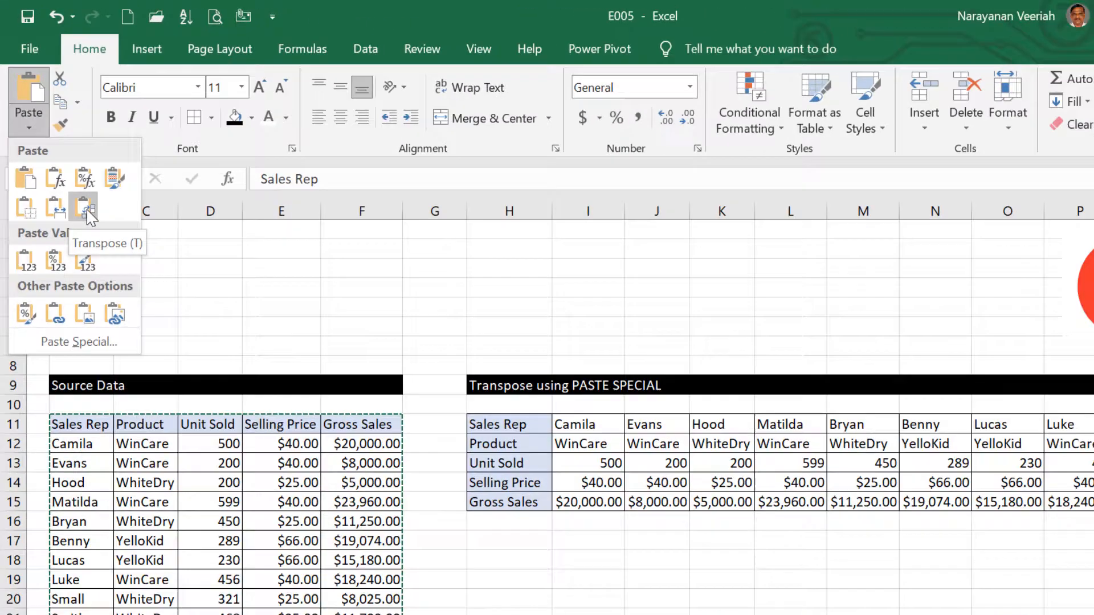
pyautogui.click(87, 212)
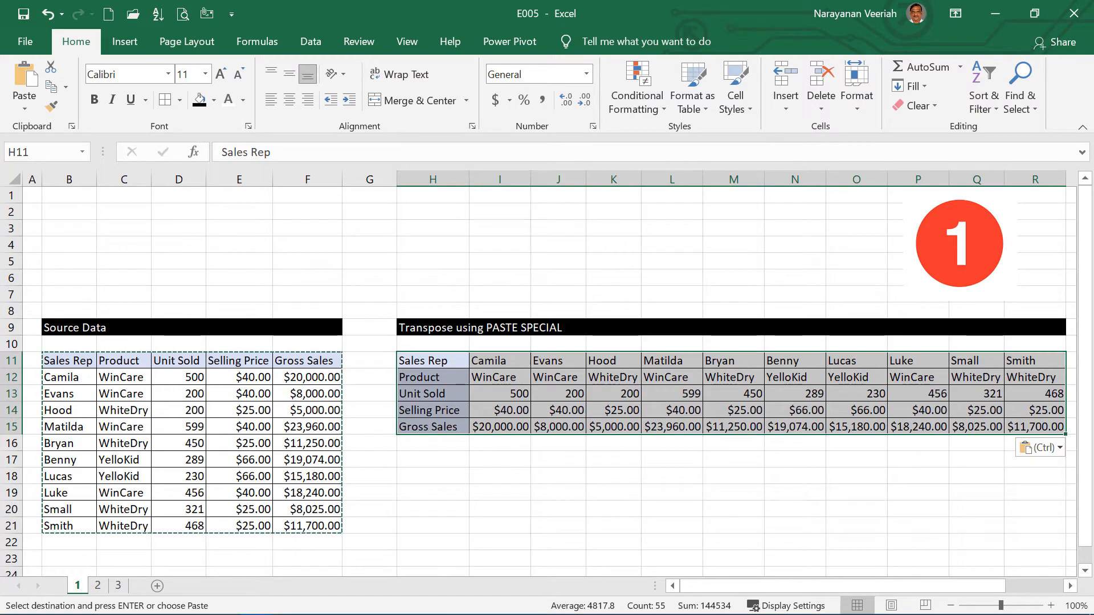
pyautogui.click(693, 519)
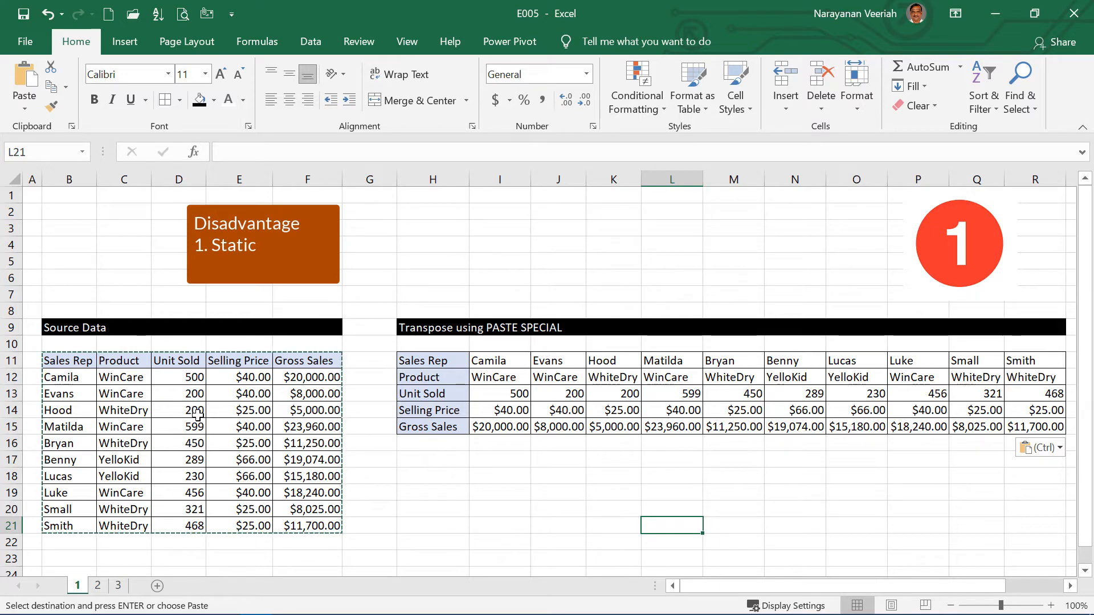
# Step: Cancel the copy selection and set the first sales rep's Unit Sold in D12 to 1000
pyautogui.click(188, 381)
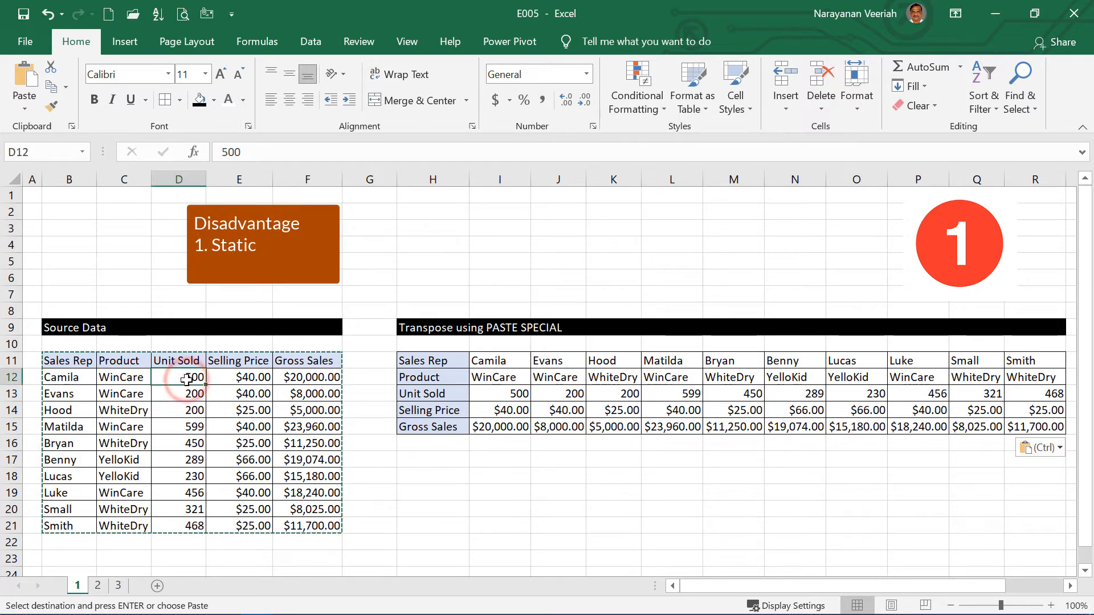
pyautogui.press('Escape')
pyautogui.write('1000')
pyautogui.click(457, 527)
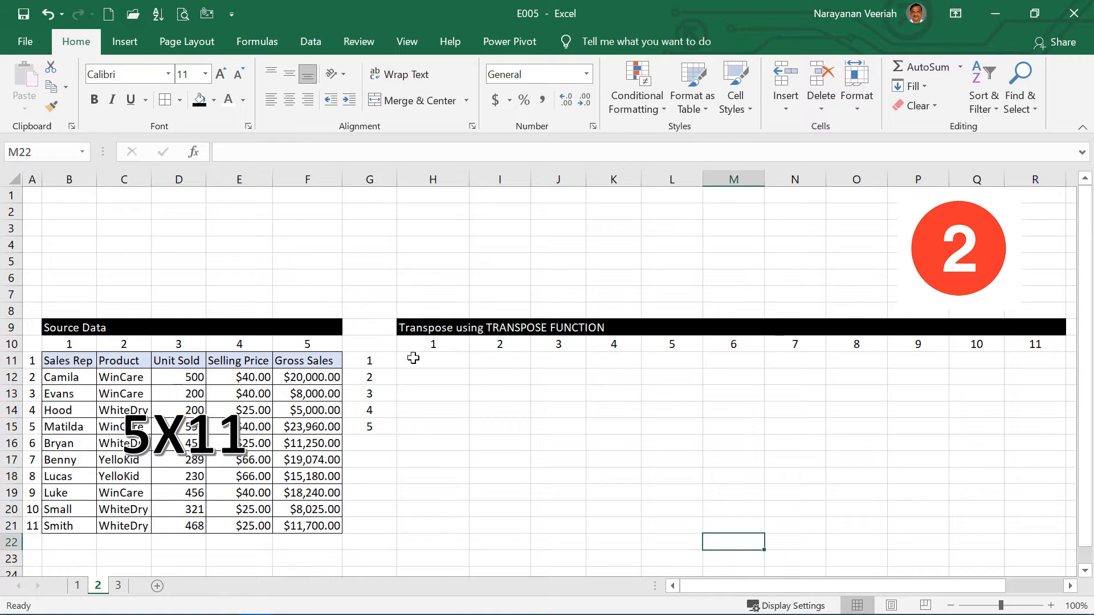
# Step: Enter the array formula =TRANSPOSE(B11:F21) across the target range H11:R15
pyautogui.moveTo(413, 358); pyautogui.dragTo(1022, 426)
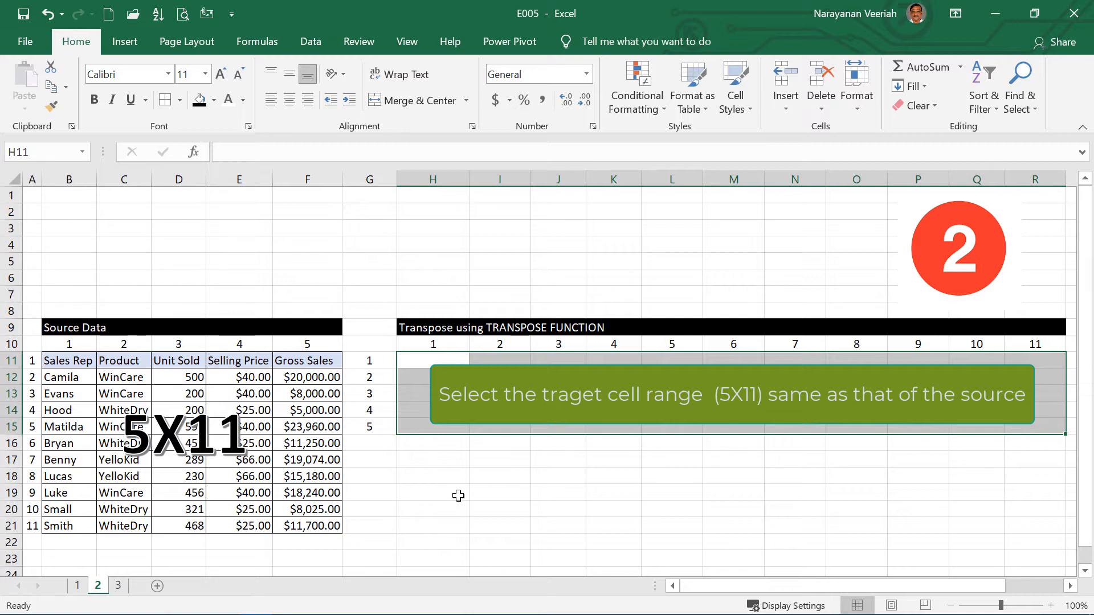
pyautogui.write('=')
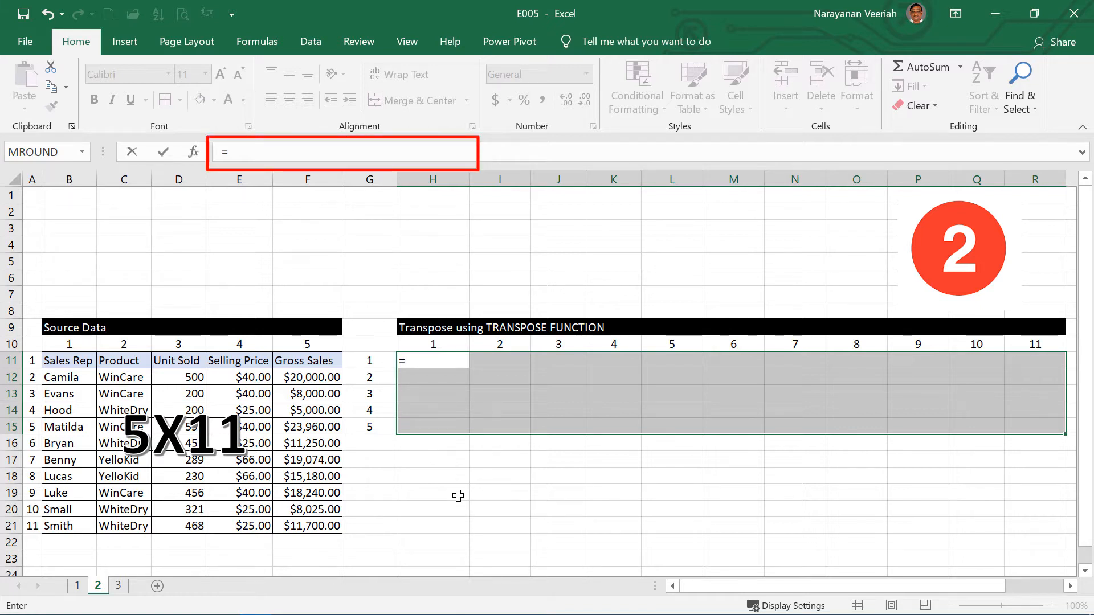
pyautogui.write('tr')
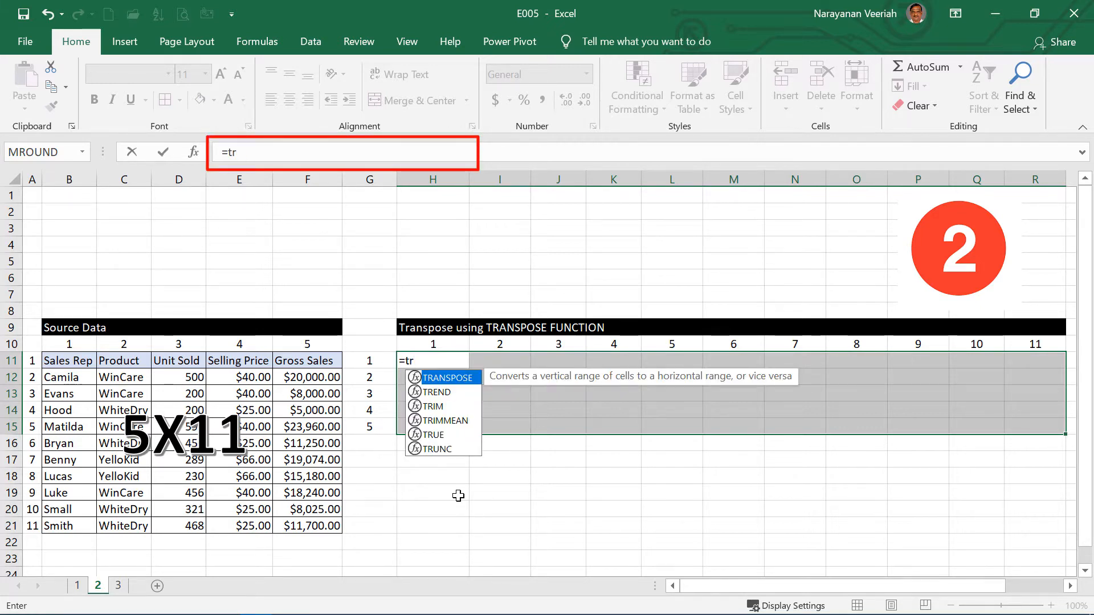
pyautogui.write('anspose')
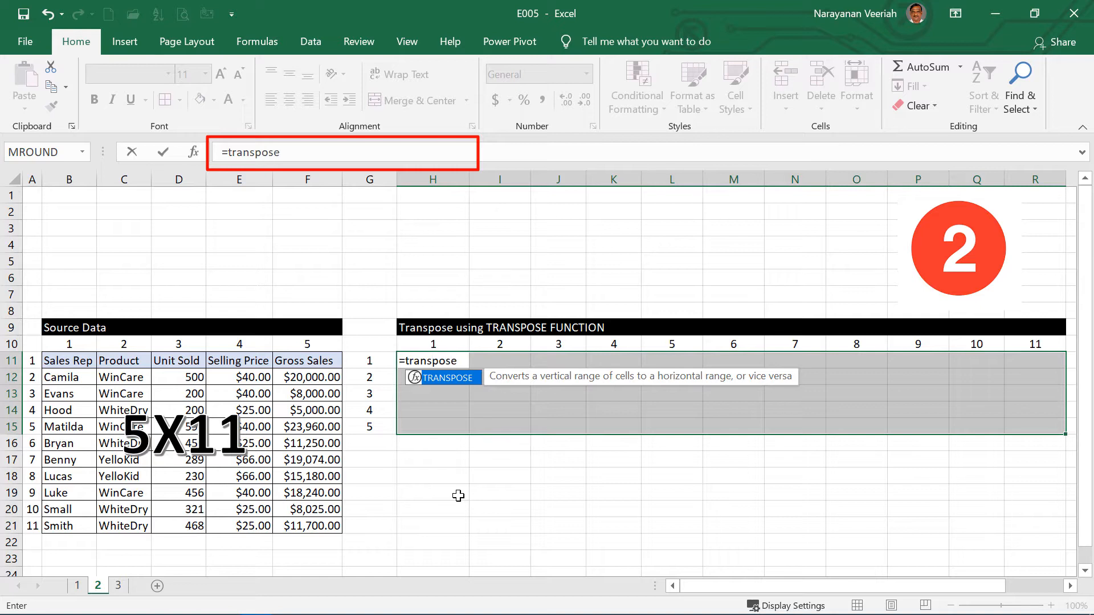
pyautogui.write('(')
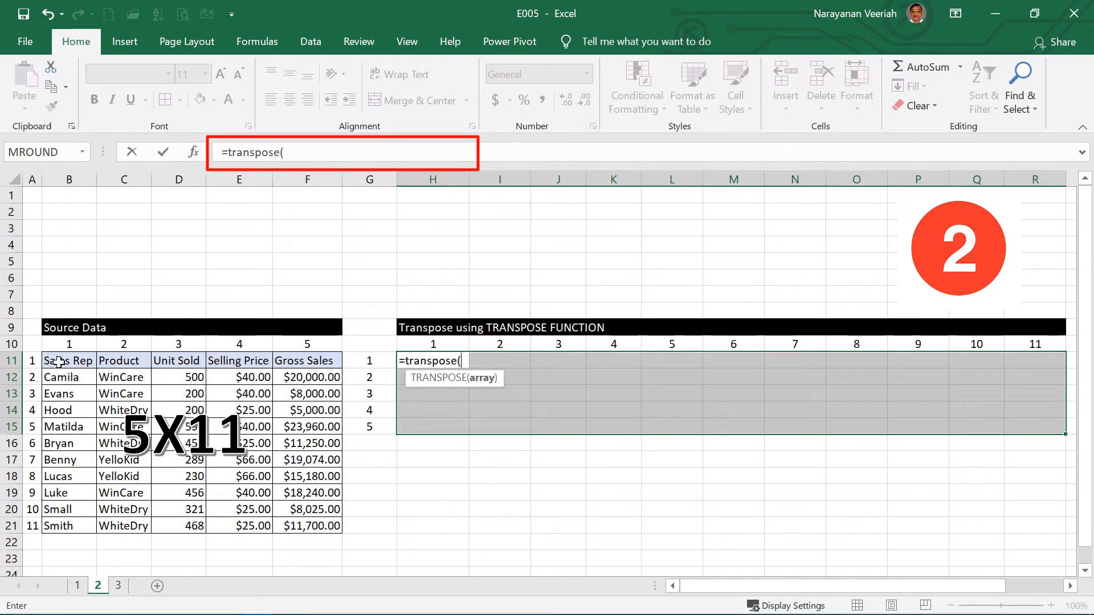
pyautogui.moveTo(58, 362); pyautogui.dragTo(283, 517)
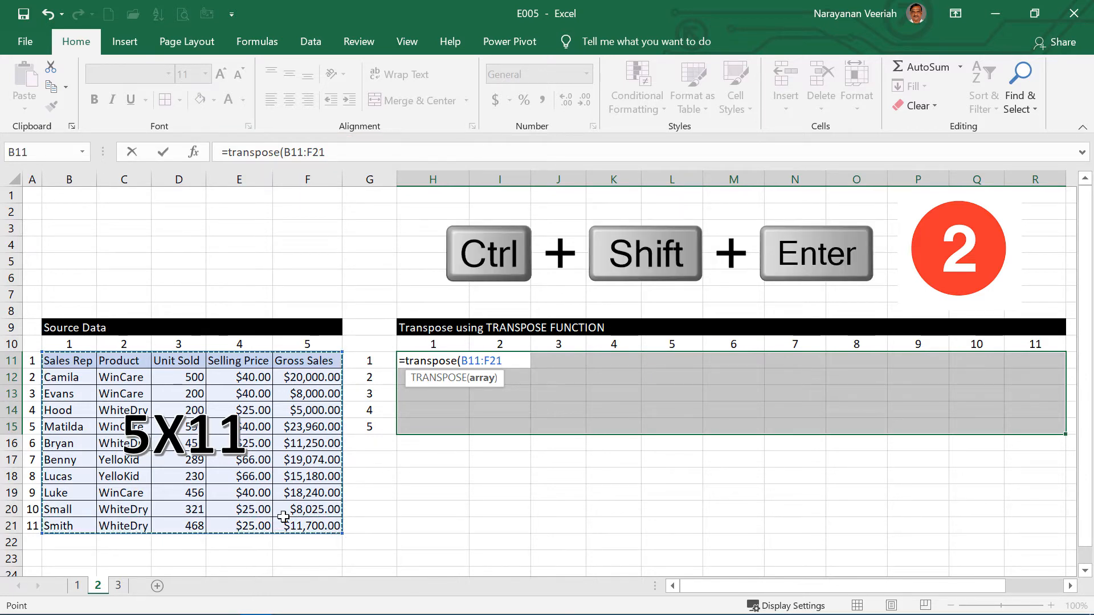
pyautogui.hotkey('ctrl', 'shift', 'Return')
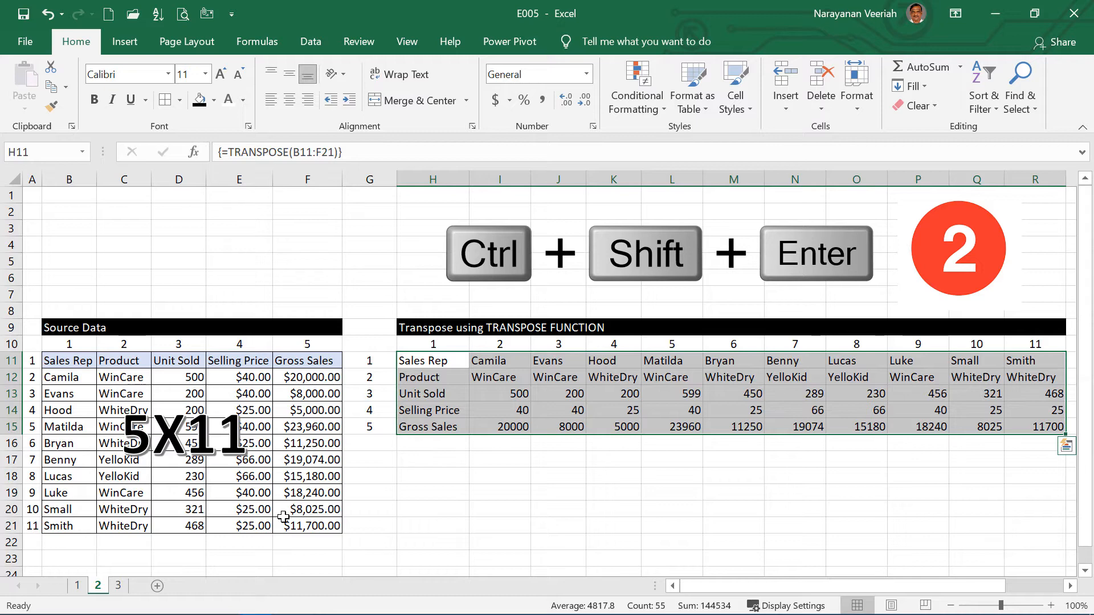
pyautogui.click(602, 490)
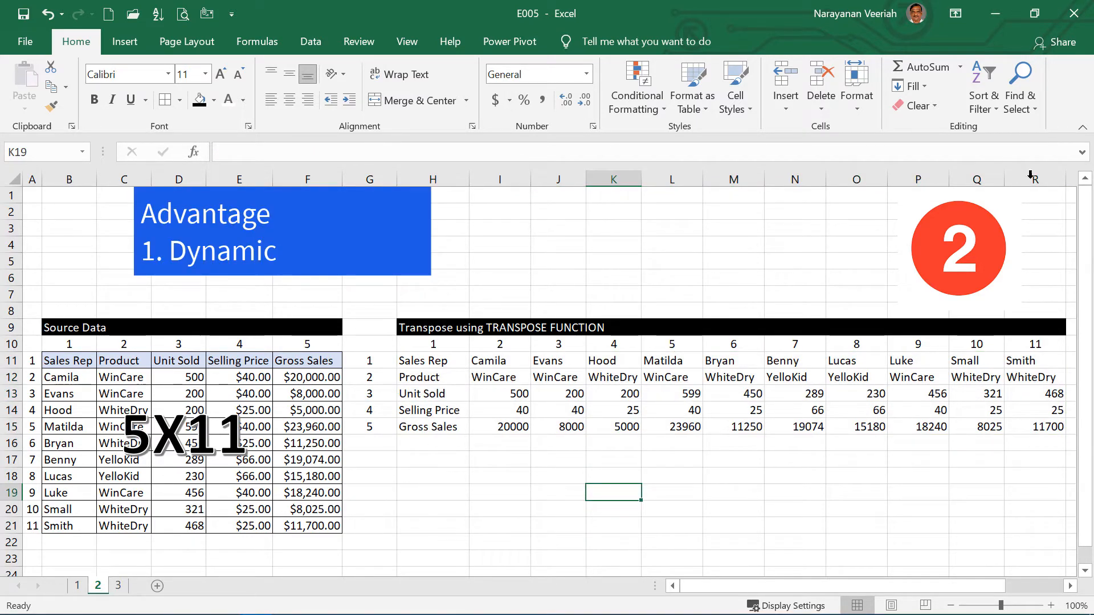
# Step: Set the first sales rep's Unit Sold in D12 of the source data to 2000
pyautogui.click(179, 378)
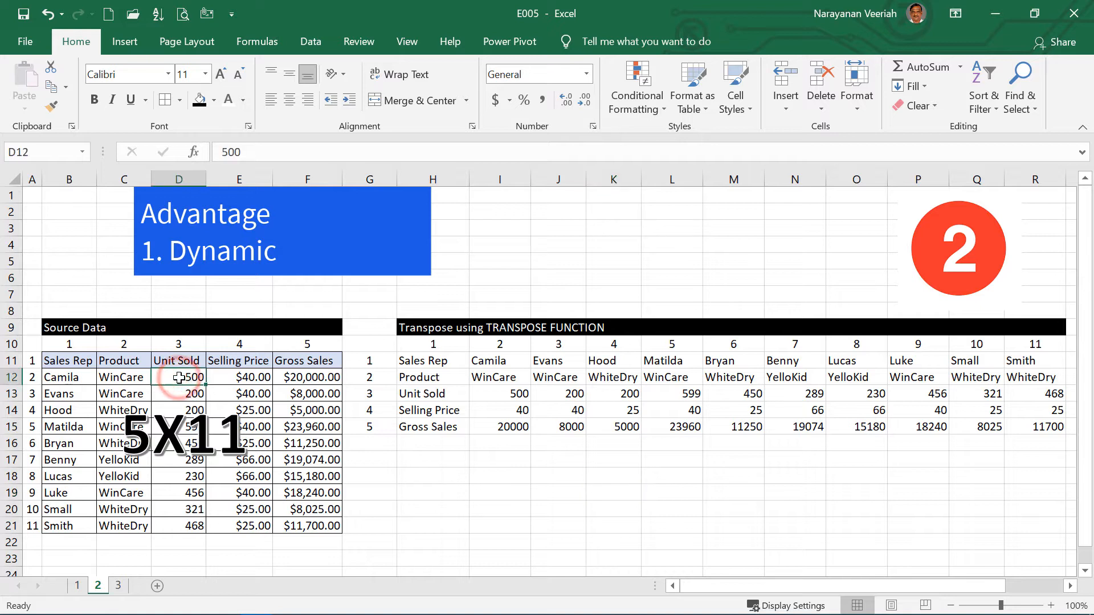
pyautogui.write('2000')
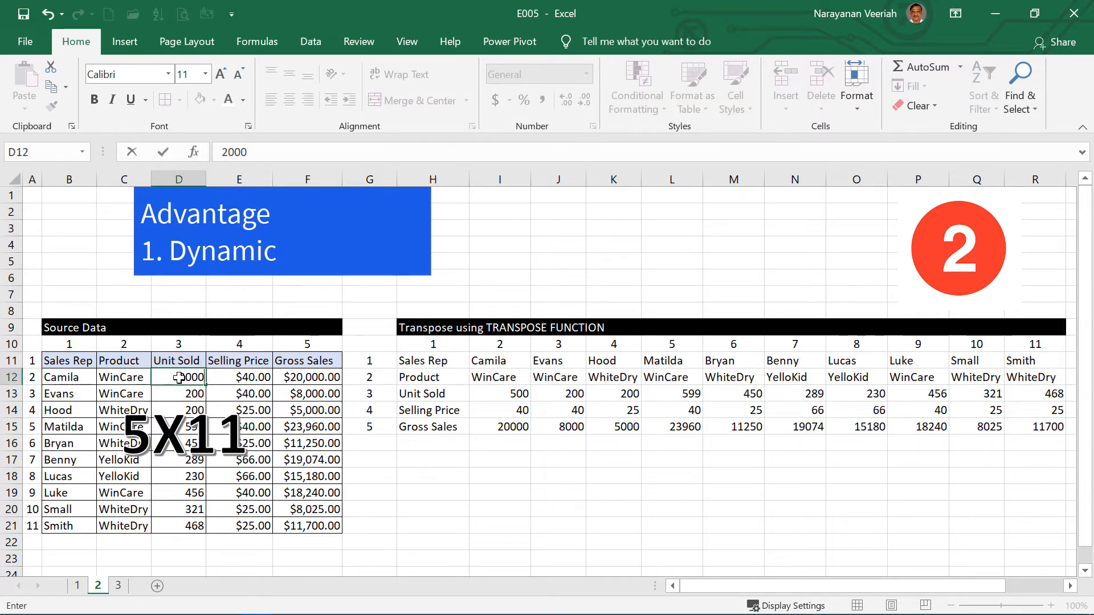
pyautogui.click(539, 508)
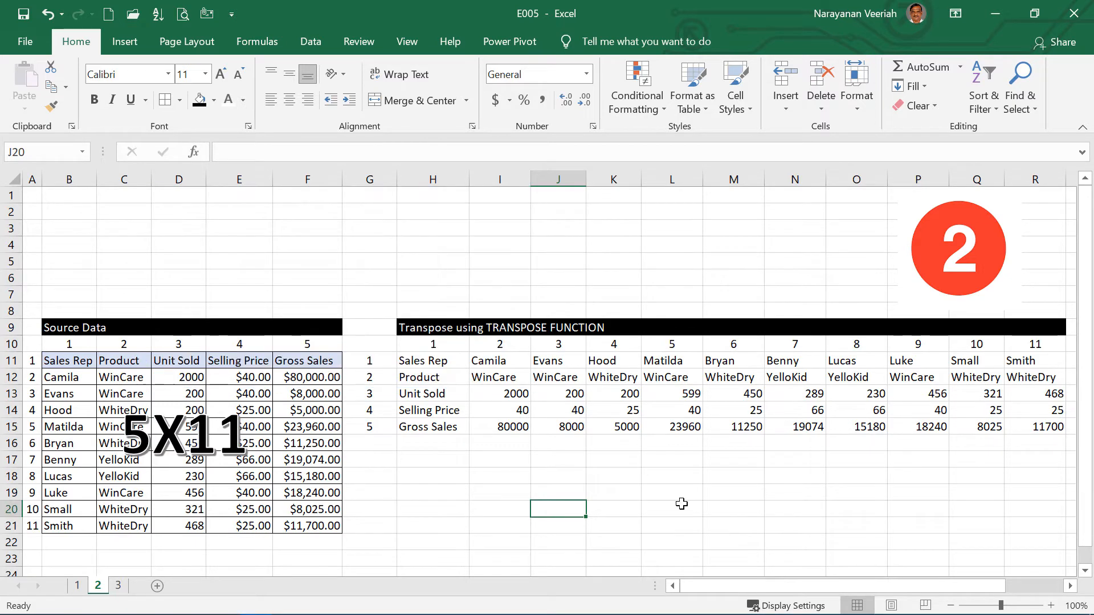
pyautogui.moveTo(409, 365); pyautogui.dragTo(1024, 431)
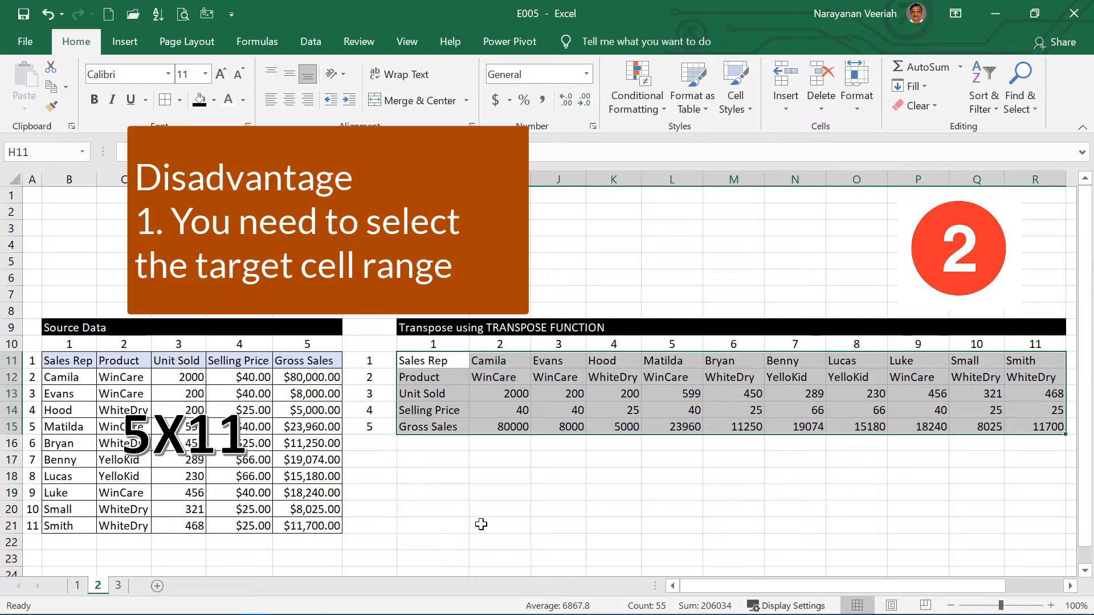
pyautogui.click(521, 511)
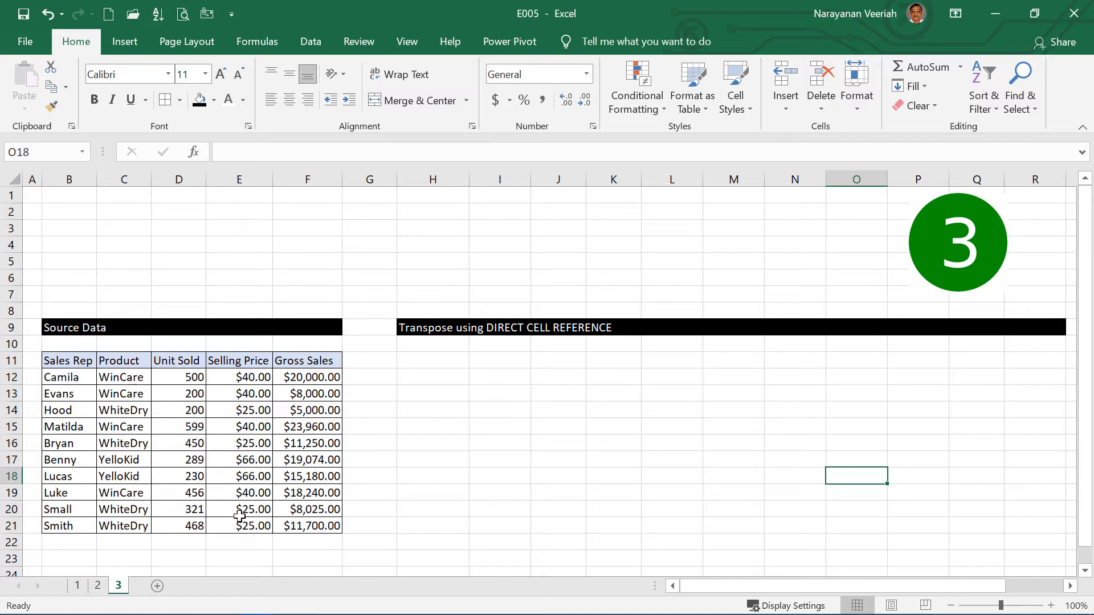
# Step: Reference the Sales Rep and Product headers with =B11 in H11 and =C11 in H12
pyautogui.click(418, 363)
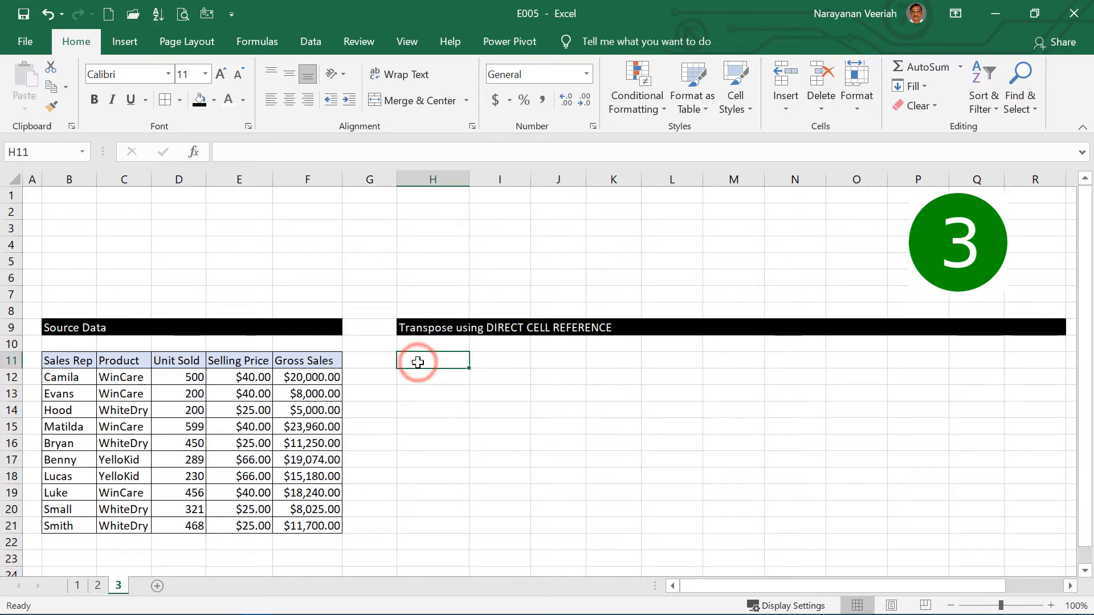
pyautogui.write('=')
pyautogui.click(65, 361)
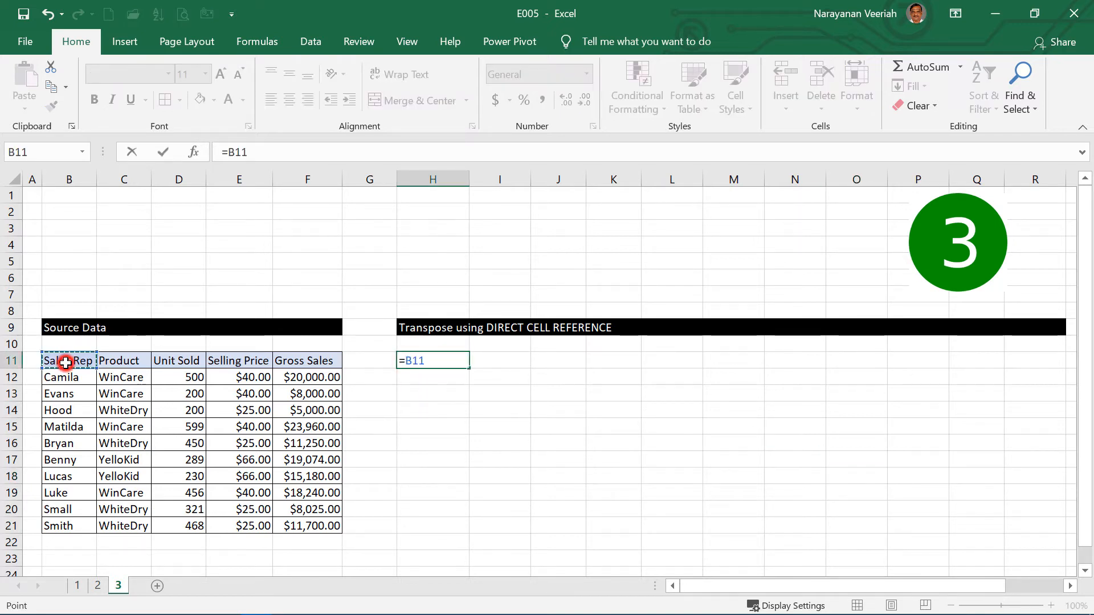
pyautogui.press('Return')
pyautogui.write('=')
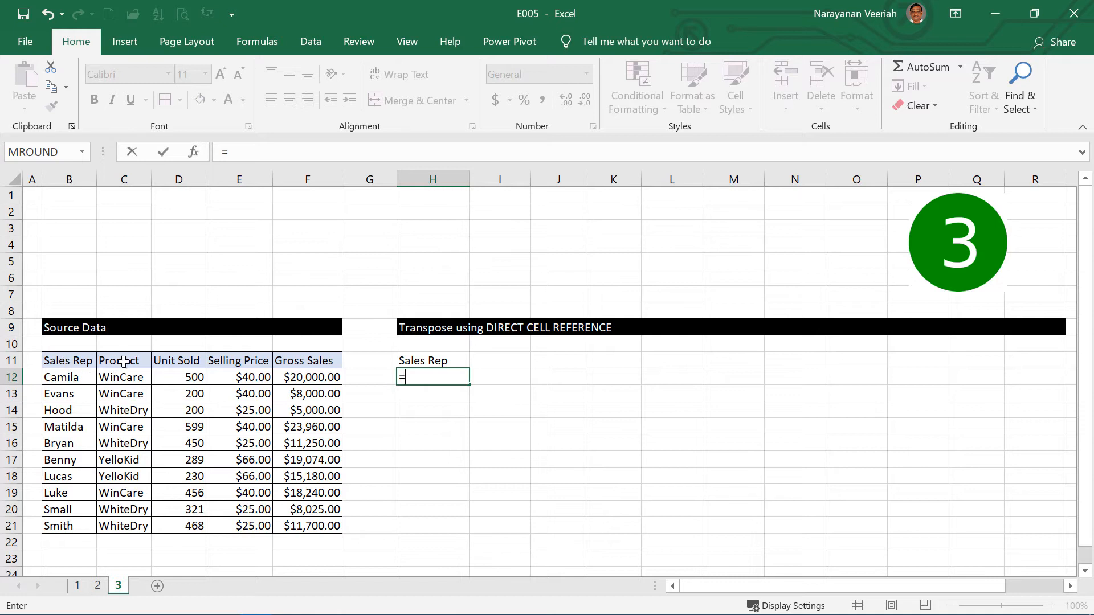
pyautogui.click(124, 361)
pyautogui.press('Return')
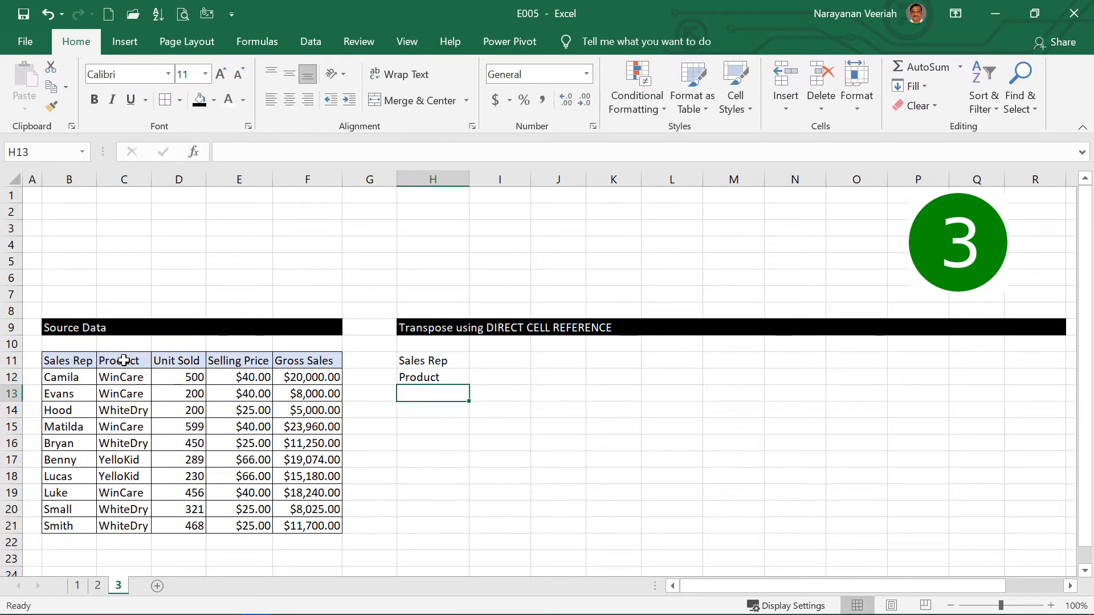
# Step: Reference the Unit Sold, Selling Price and Gross Sales headers with =D11, =E11 and =F11 in H13:H15
pyautogui.write('=')
pyautogui.click(163, 363)
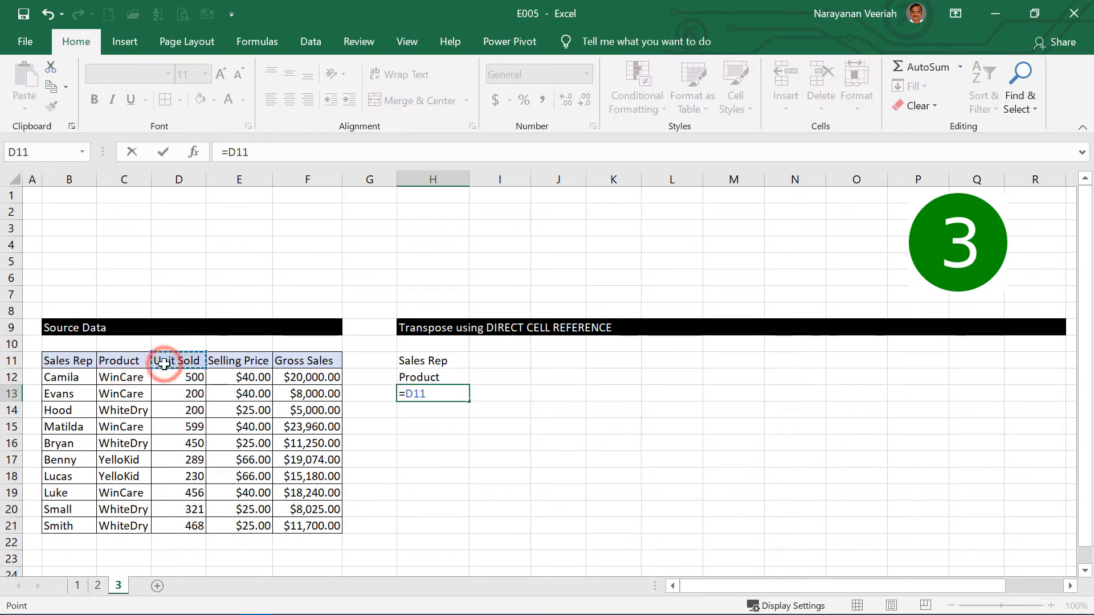
pyautogui.press('Return')
pyautogui.write('=')
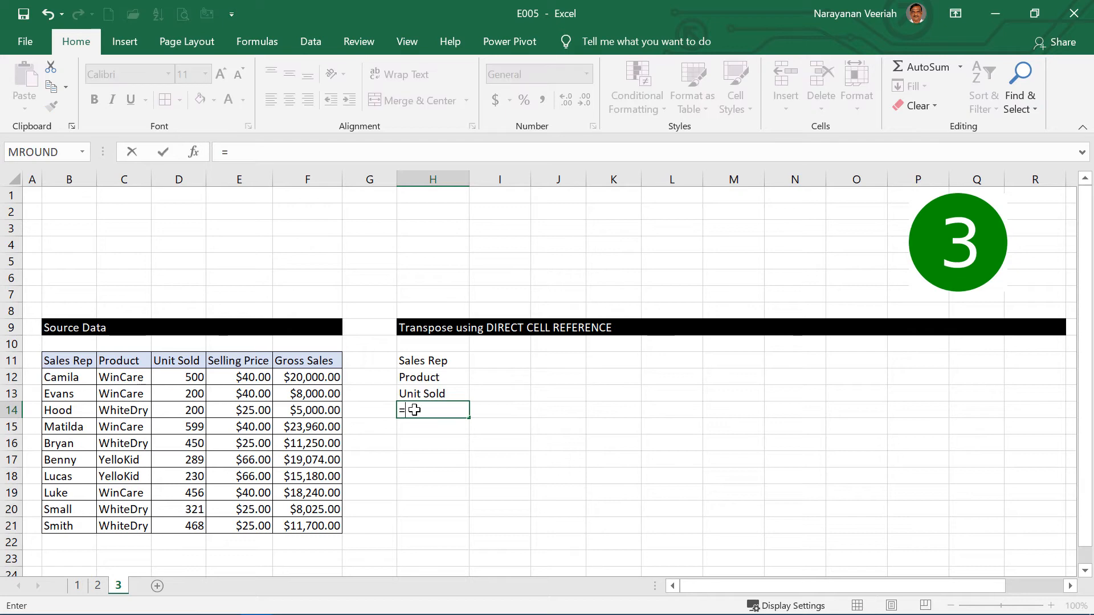
pyautogui.click(246, 363)
pyautogui.press('Return')
pyautogui.write('=')
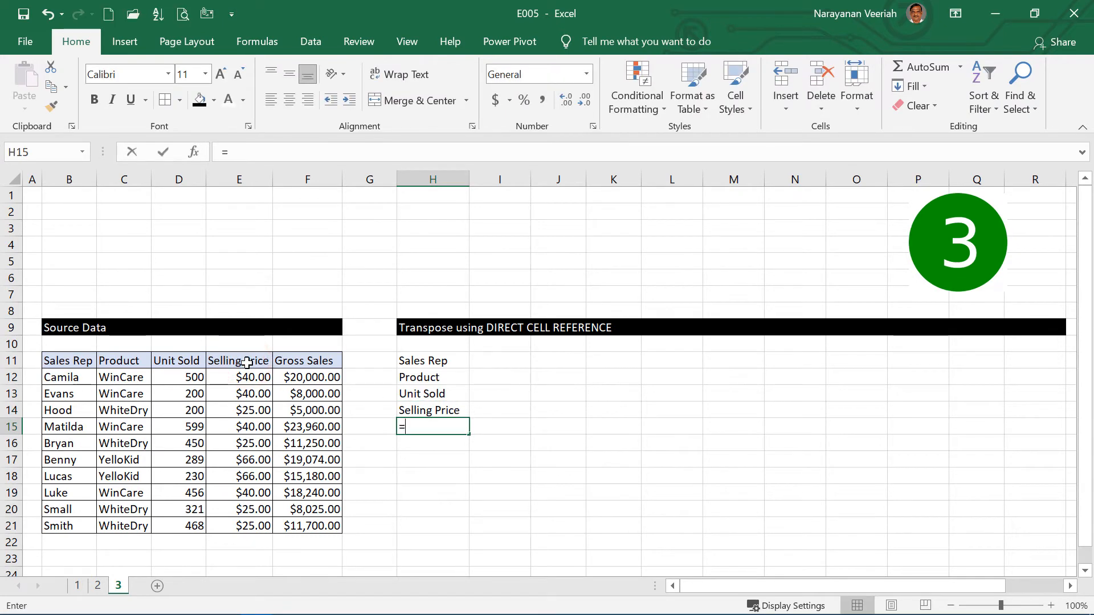
pyautogui.click(303, 361)
pyautogui.press('Return')
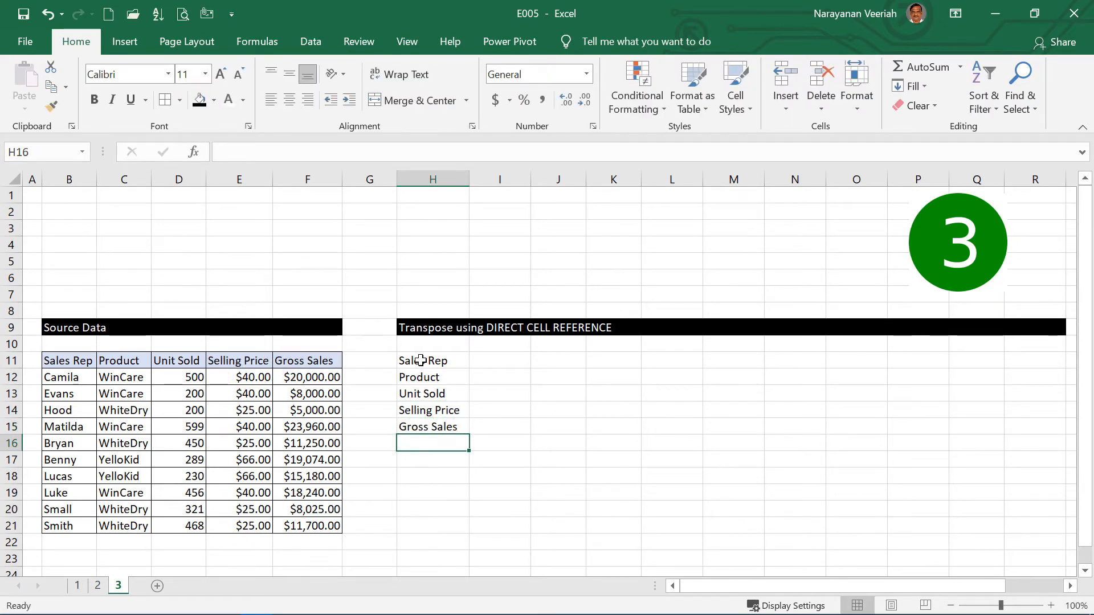
# Step: Try to fill the header references in H11:H15 across to column R, and undo the fill
pyautogui.moveTo(420, 361); pyautogui.dragTo(1038, 440)
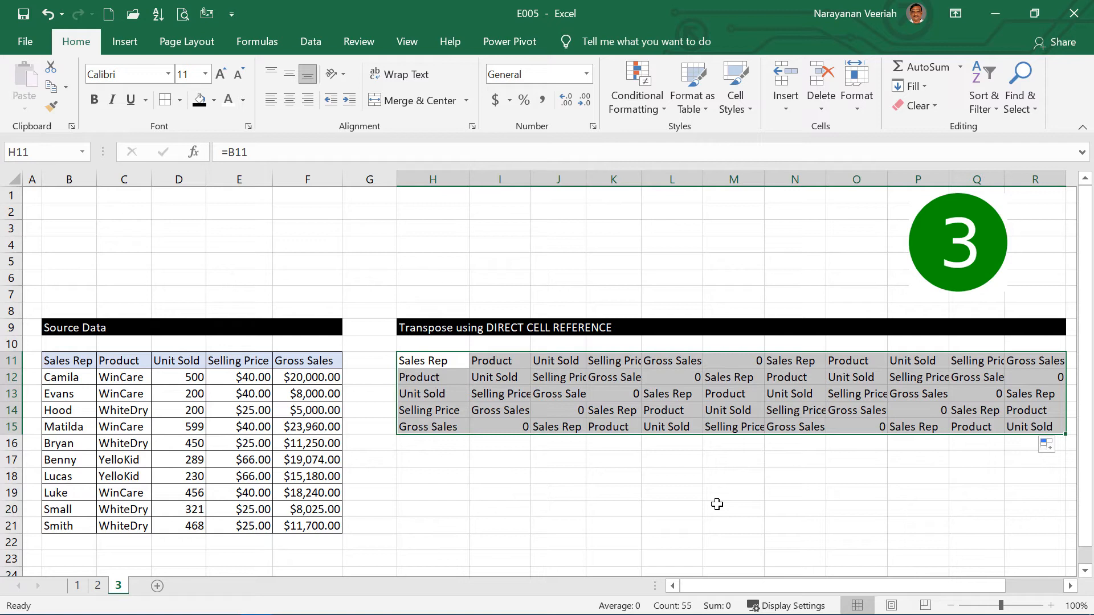
pyautogui.click(46, 14)
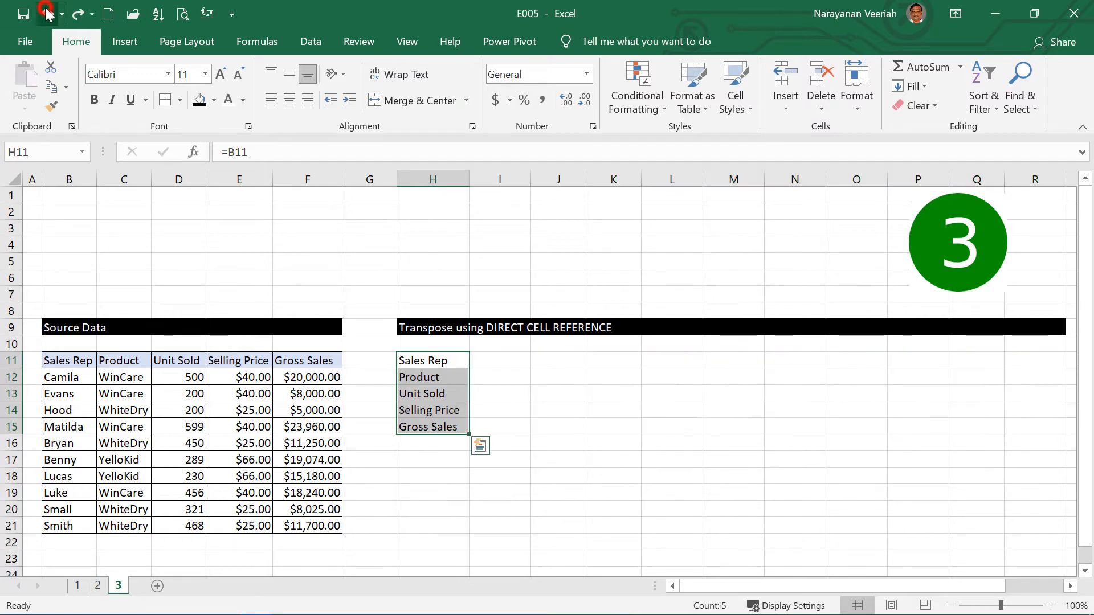
# Step: Clear the header references from H11:H15
pyautogui.click(436, 379)
pyautogui.click(436, 361)
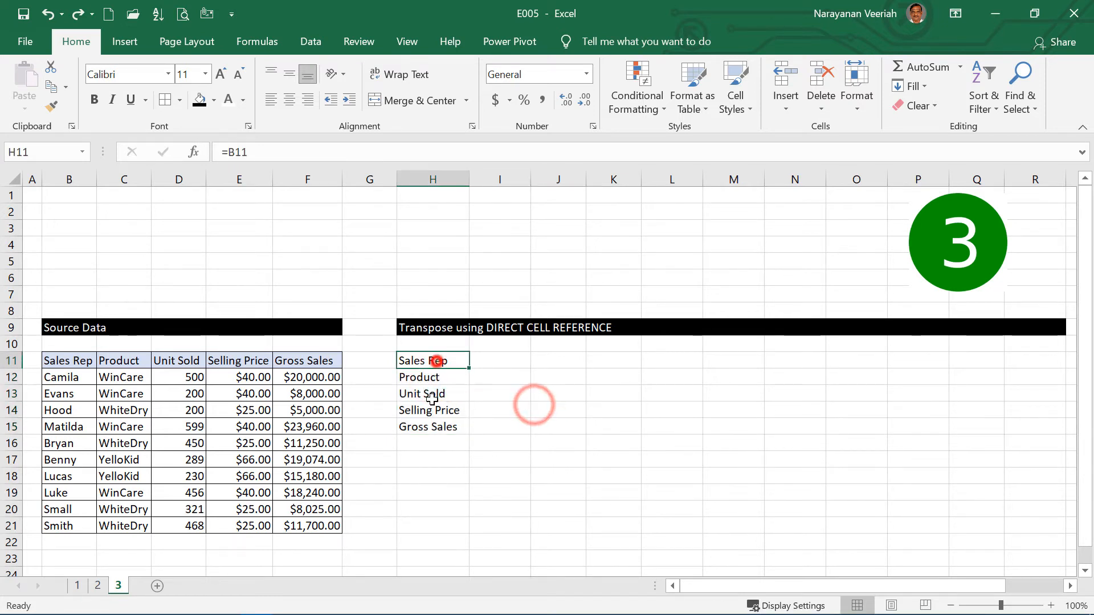
pyautogui.moveTo(436, 361); pyautogui.dragTo(439, 427)
pyautogui.press('Delete')
# Step: Enter the cell addresses b11, c11 and d11 as plain text in H11, H12 and H13
pyautogui.click(442, 360)
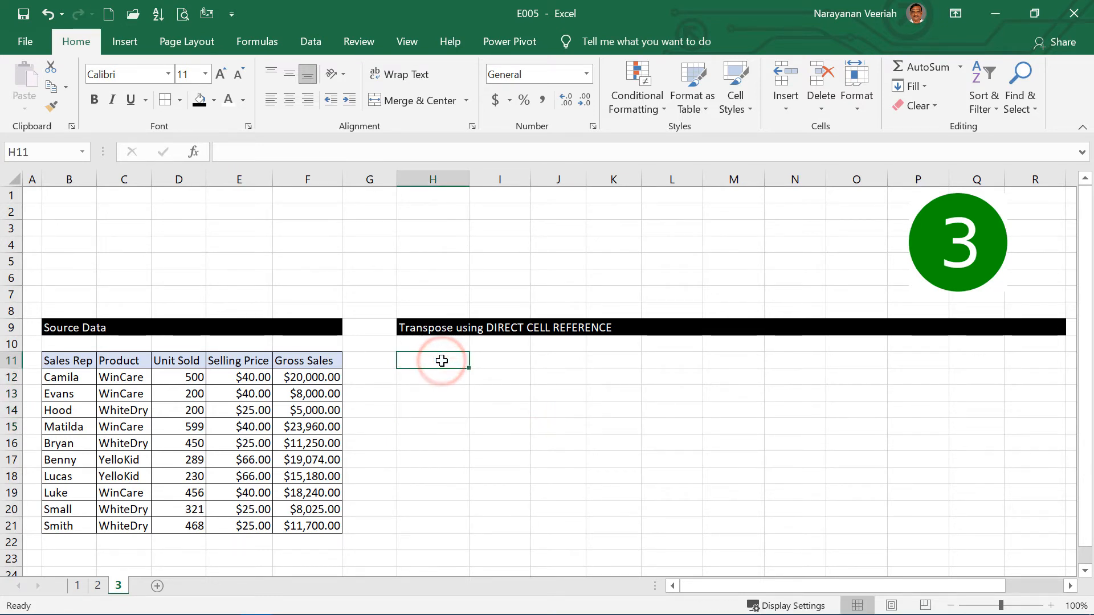
pyautogui.write('b11')
pyautogui.press('Return')
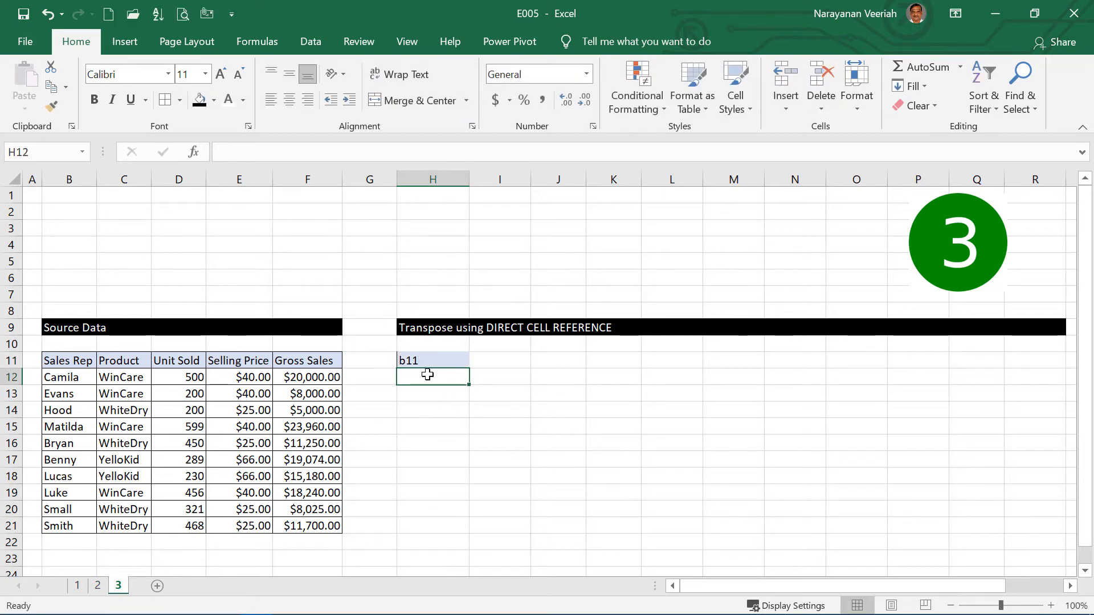
pyautogui.write('c11')
pyautogui.press('Return')
pyautogui.write('d11')
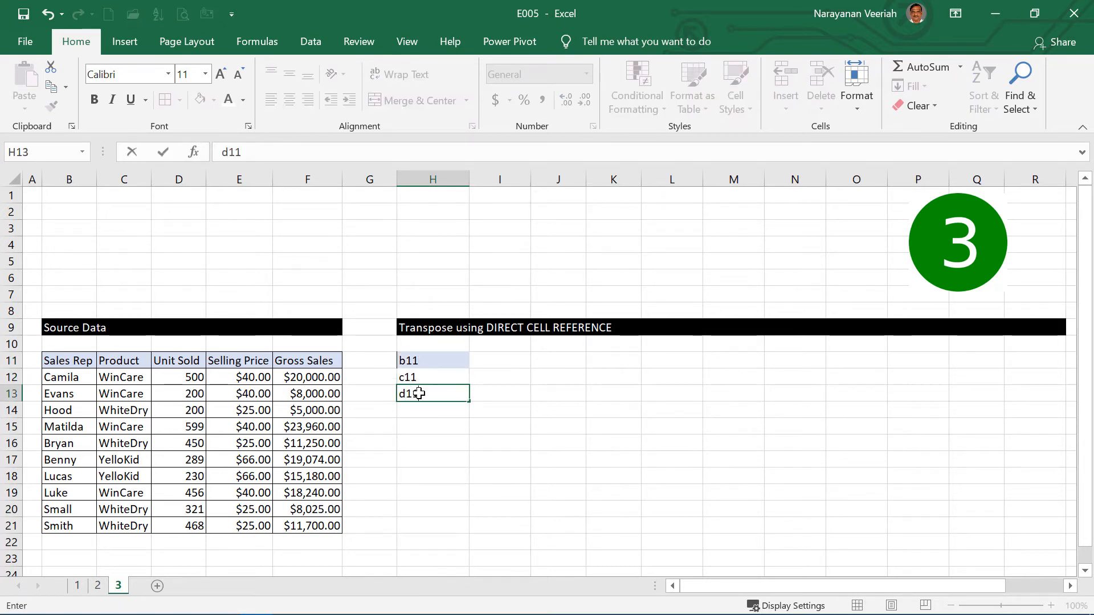
pyautogui.click(423, 434)
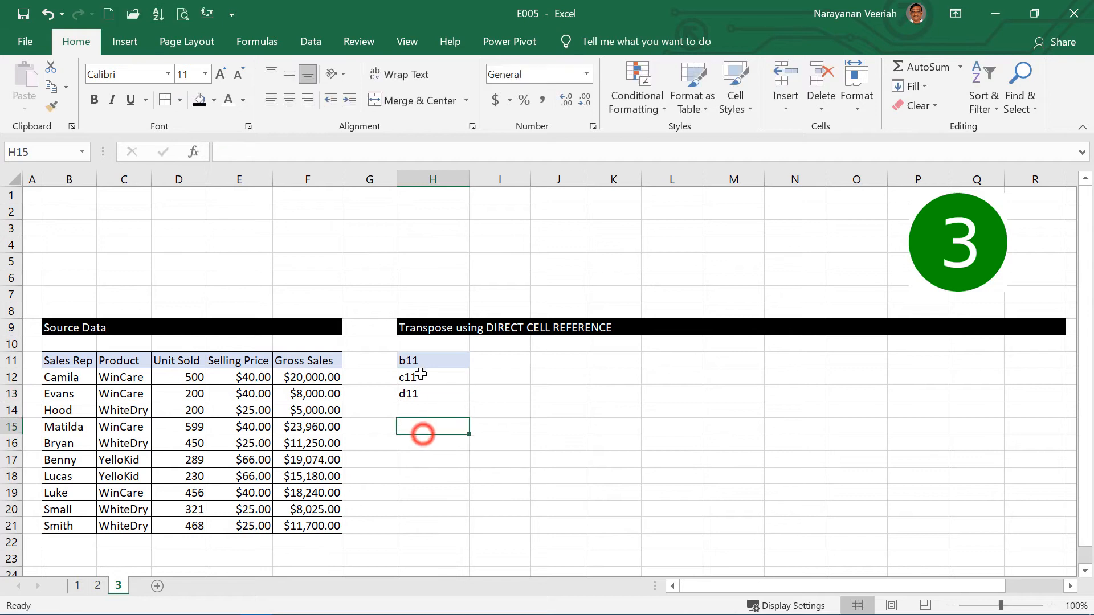
# Step: Prefix the cell addresses in H11:H13 with the letter g, making them gb11, gc11 and gd11
pyautogui.click(419, 362)
pyautogui.click(220, 153)
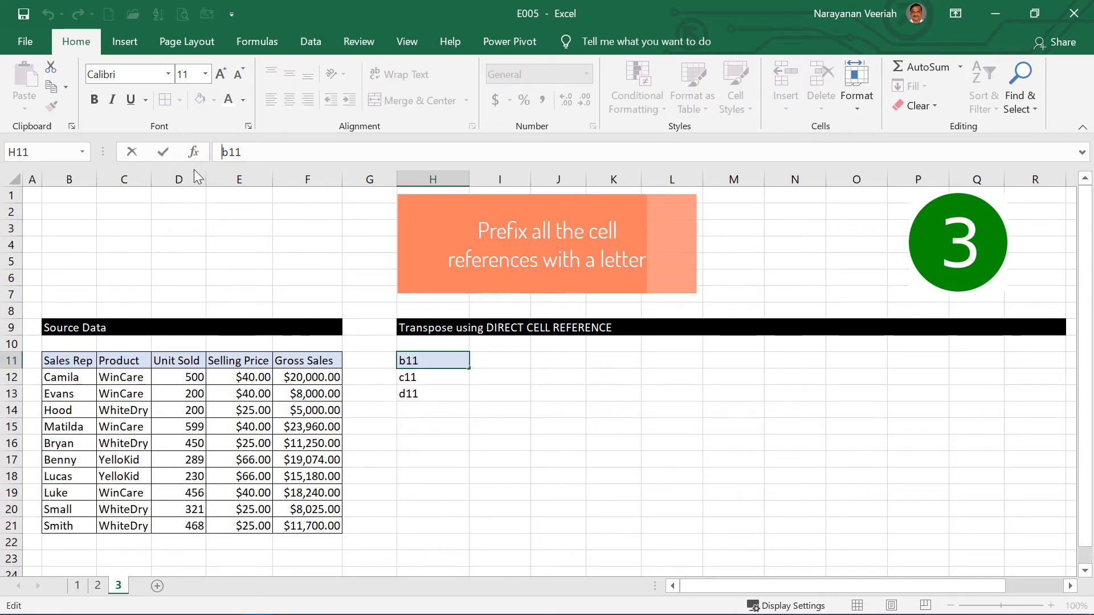
pyautogui.write('g')
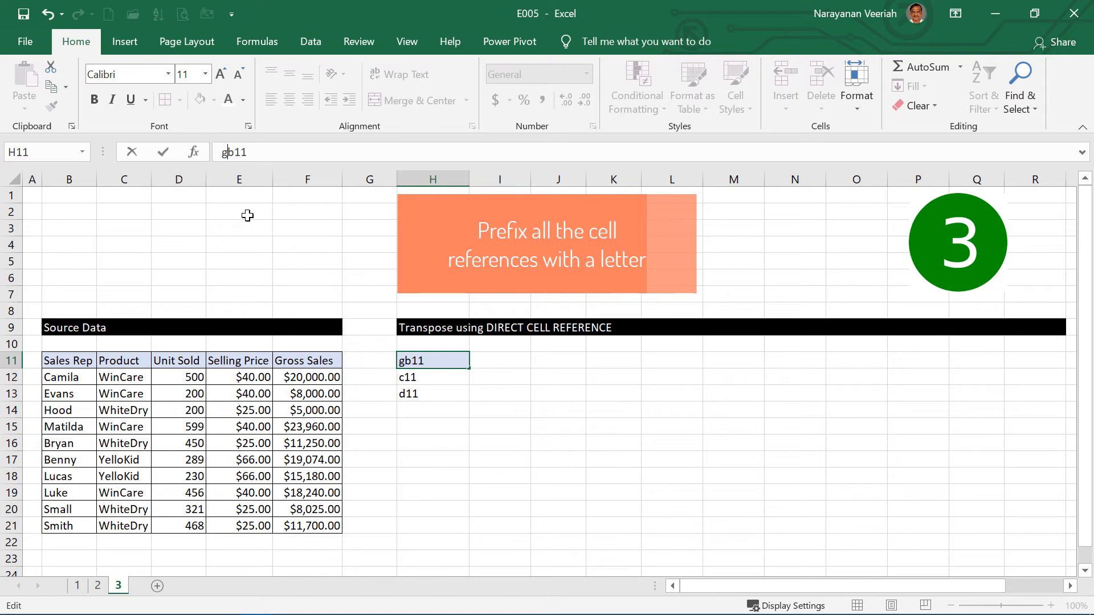
pyautogui.click(408, 375)
pyautogui.press('F2')
pyautogui.press('Home')
pyautogui.write('g')
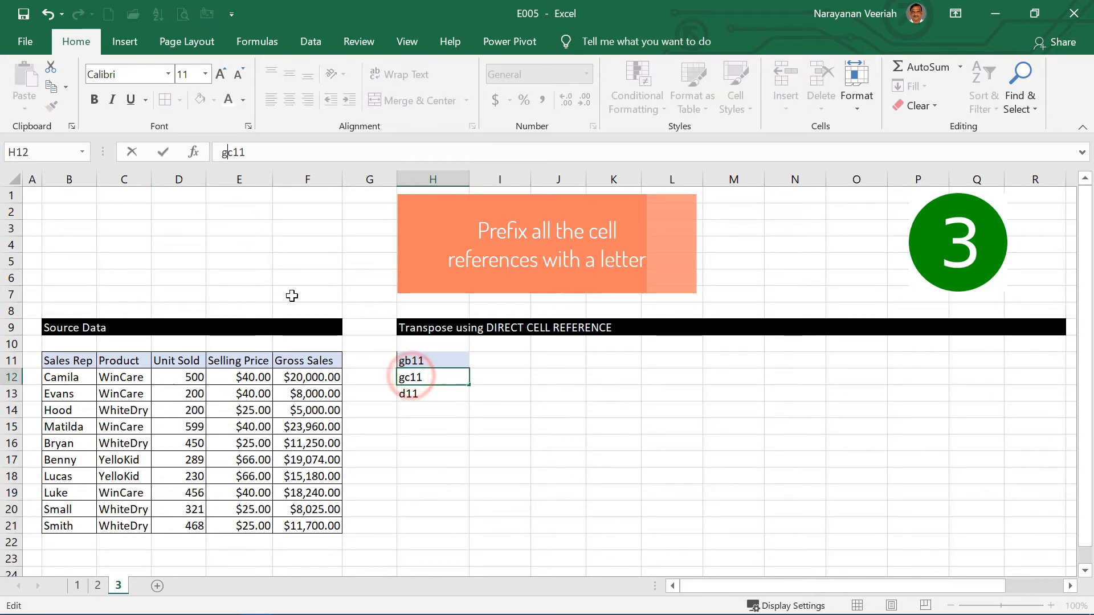
pyautogui.press('Return')
pyautogui.click(222, 152)
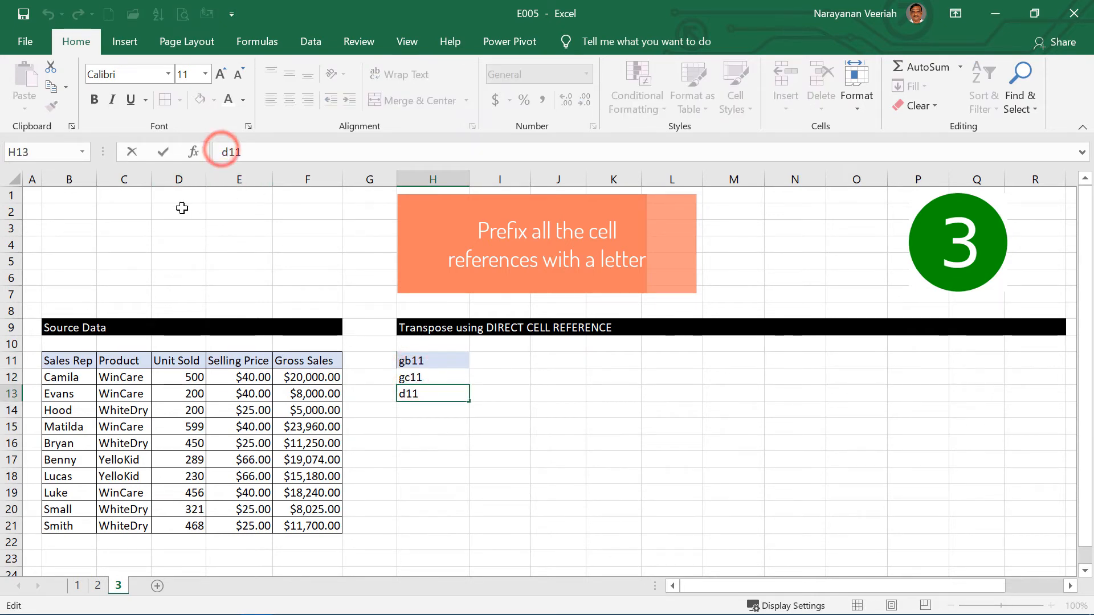
pyautogui.write('g')
# Step: Enter ge11 and gf11 in H14 and H15, and fill H11:H15 across to column R
pyautogui.click(418, 409)
pyautogui.write('g')
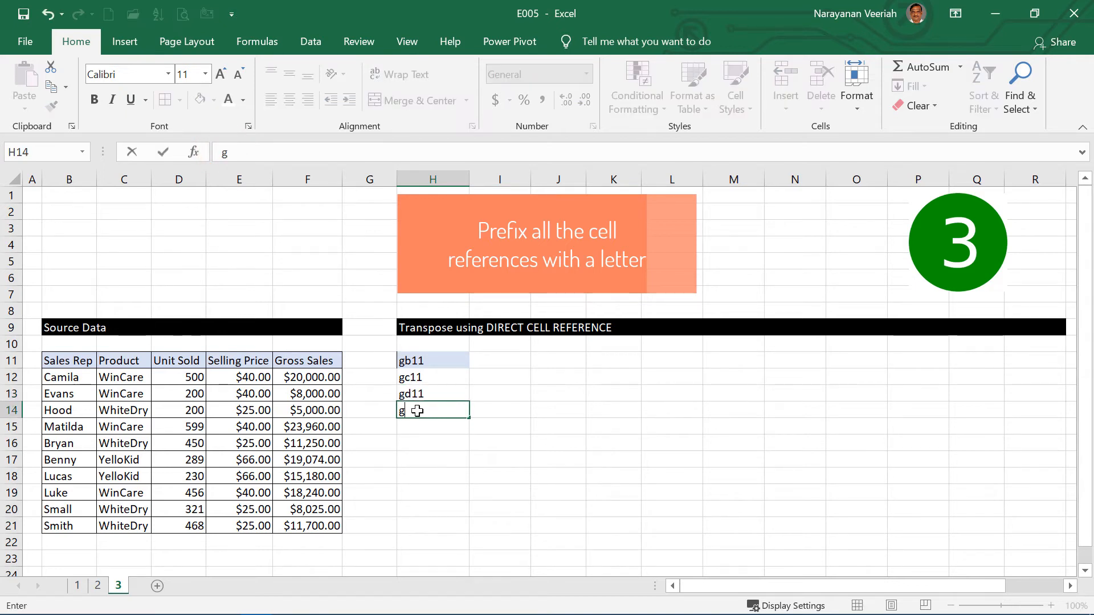
pyautogui.write('e11')
pyautogui.click(427, 428)
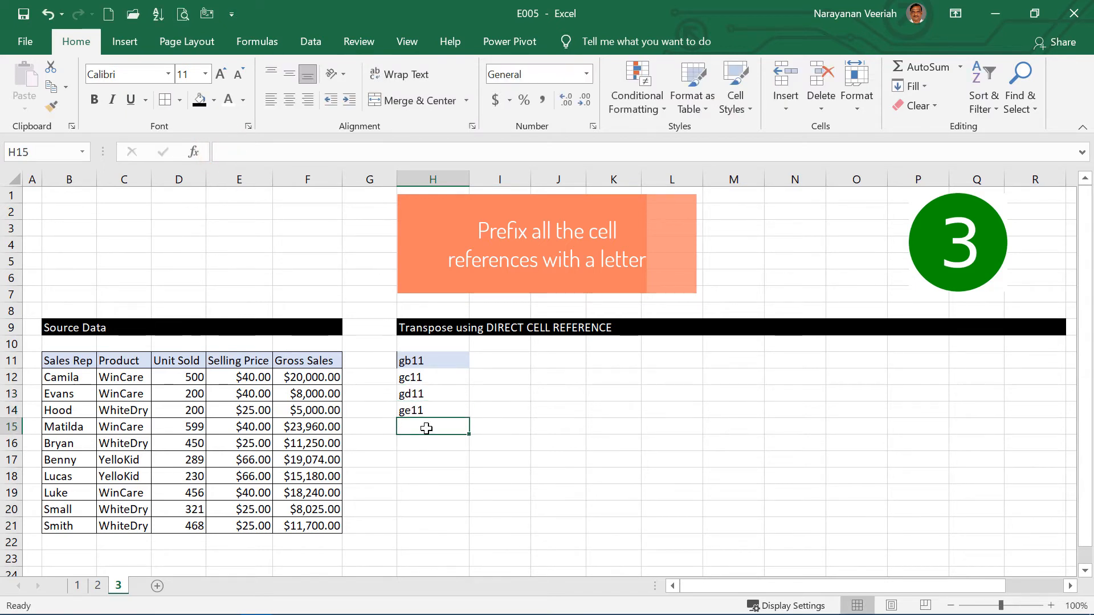
pyautogui.write('gf')
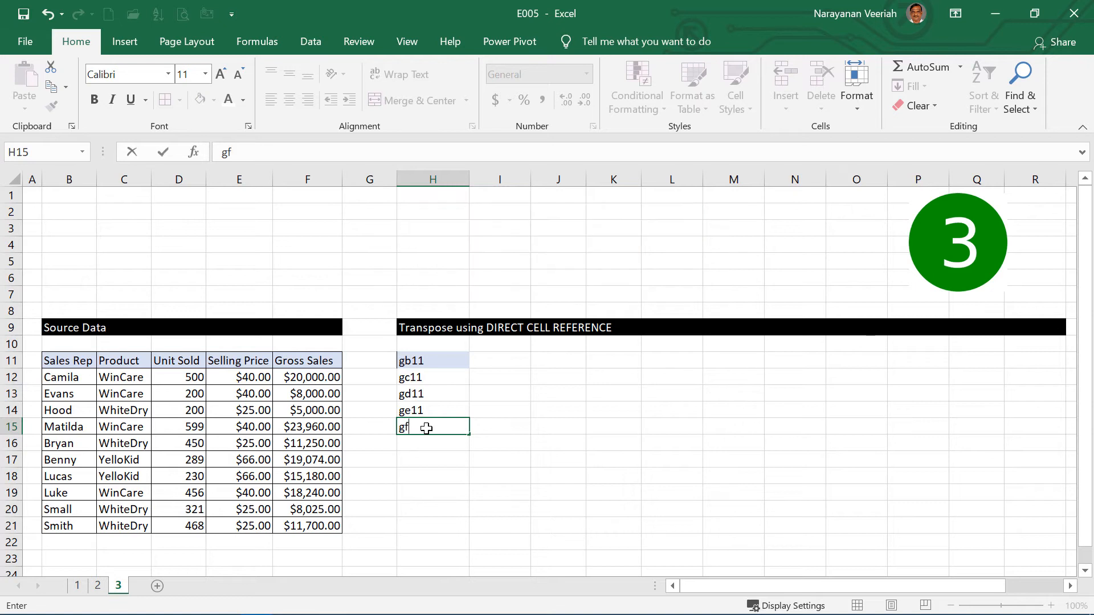
pyautogui.write('11')
pyautogui.press('Return')
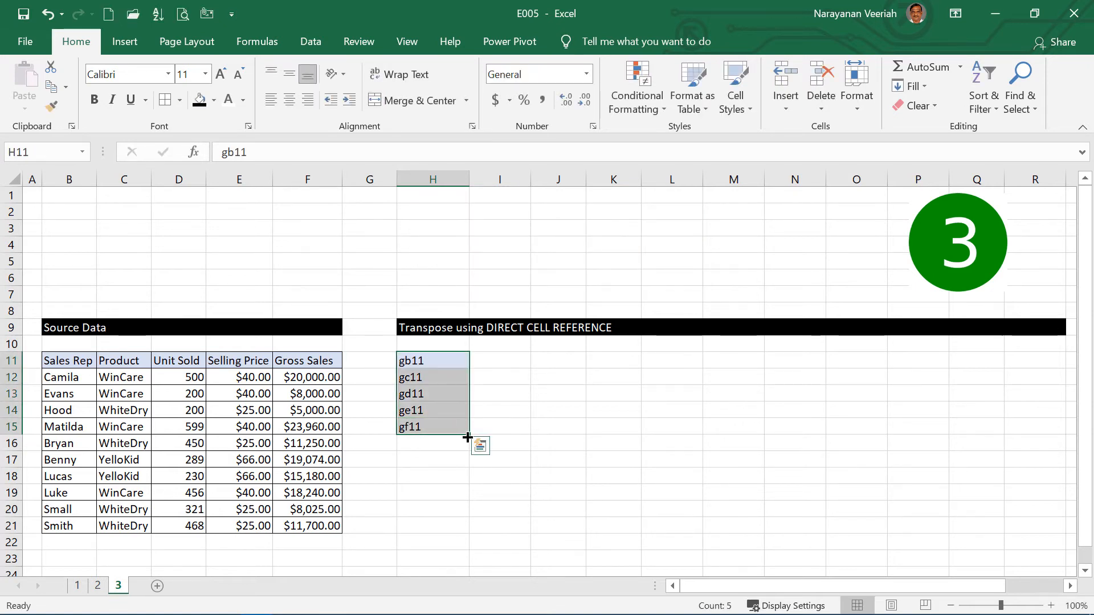
pyautogui.moveTo(470, 433); pyautogui.dragTo(1050, 518)
# Step: Replace every g with = in H11:R15 to turn the text addresses into cell references, and close the replace dialog
pyautogui.moveTo(422, 361); pyautogui.dragTo(1020, 428)
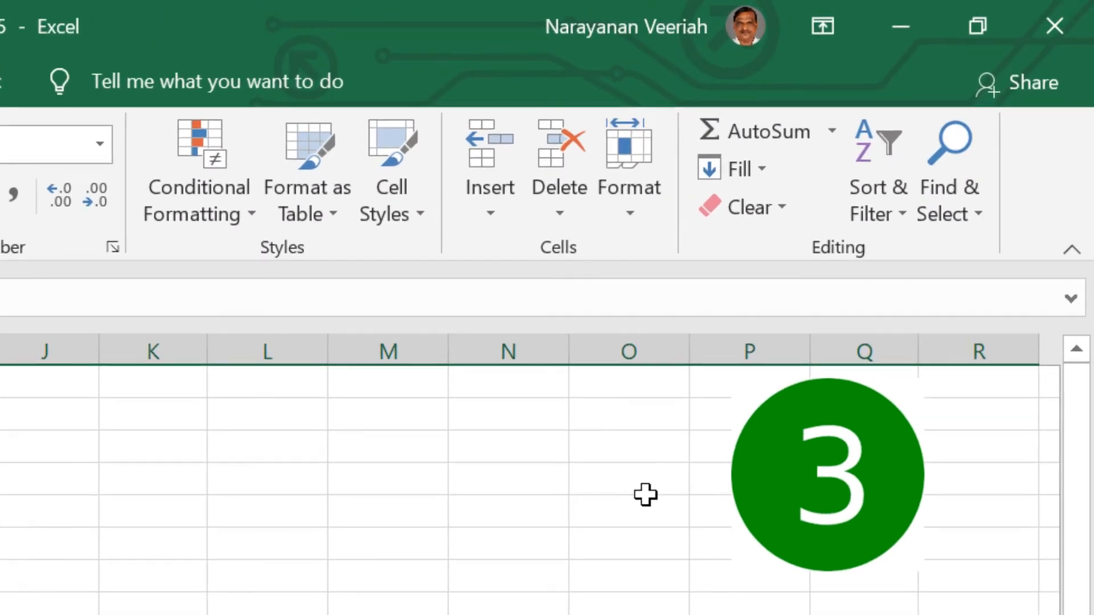
pyautogui.click(1029, 110)
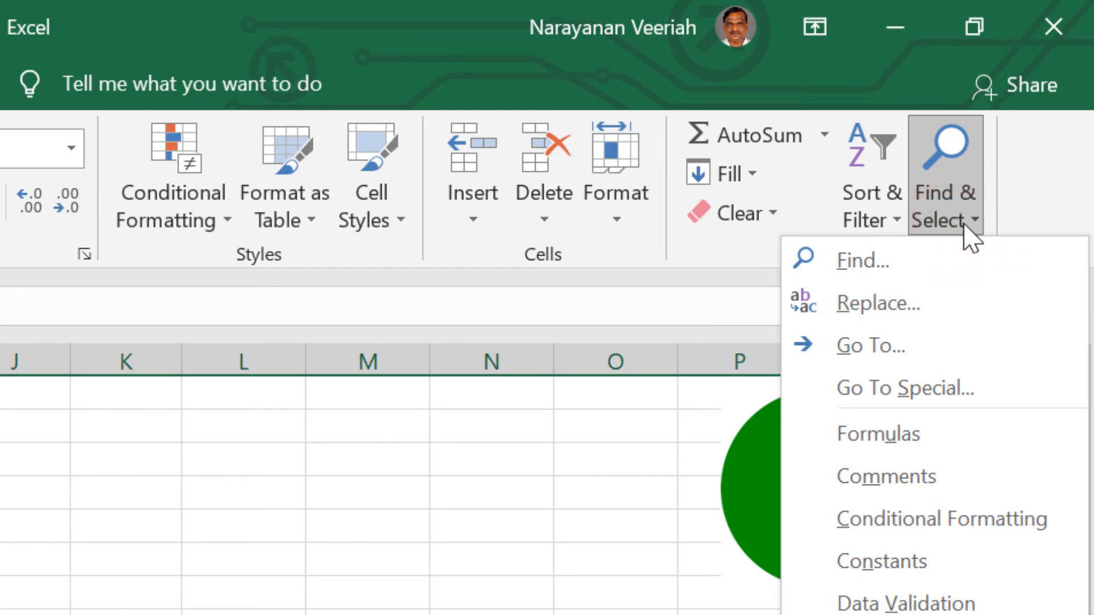
pyautogui.click(908, 310)
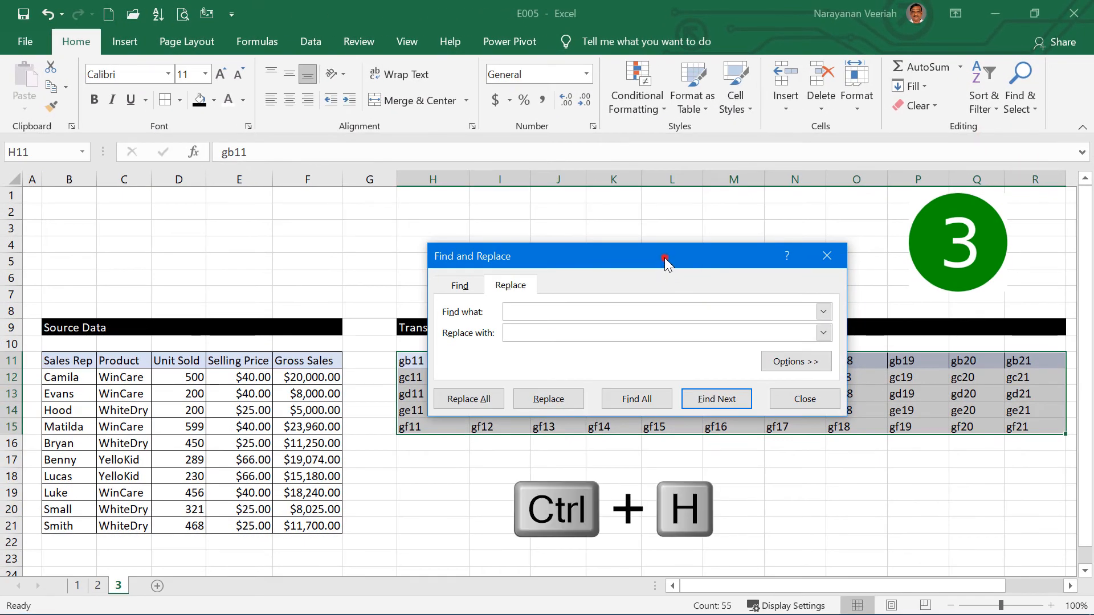
pyautogui.moveTo(584, 305); pyautogui.dragTo(343, 185)
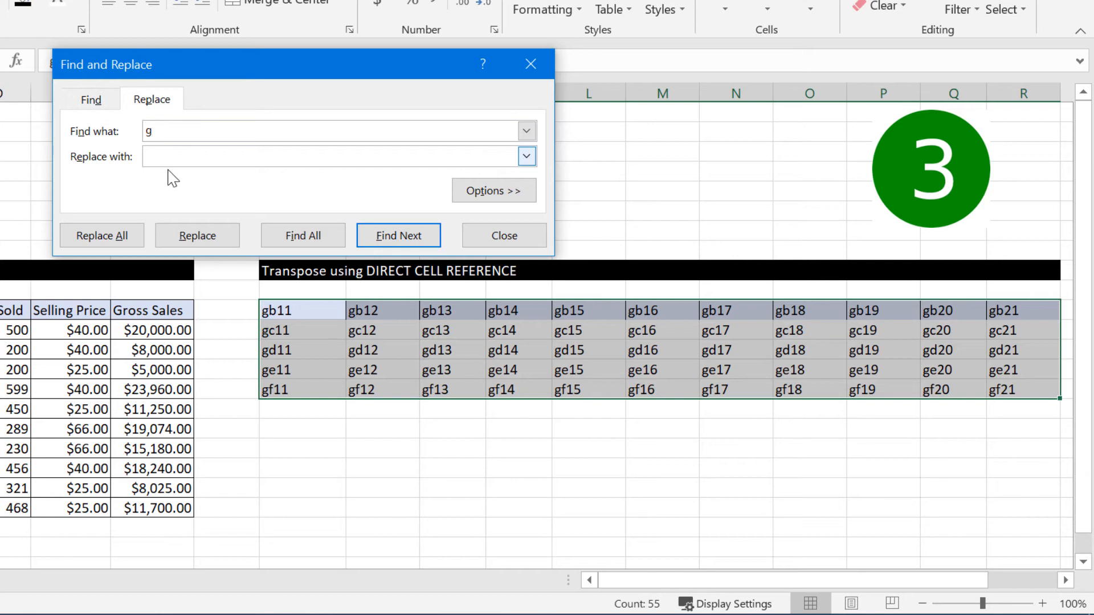
pyautogui.click(161, 163)
pyautogui.click(94, 236)
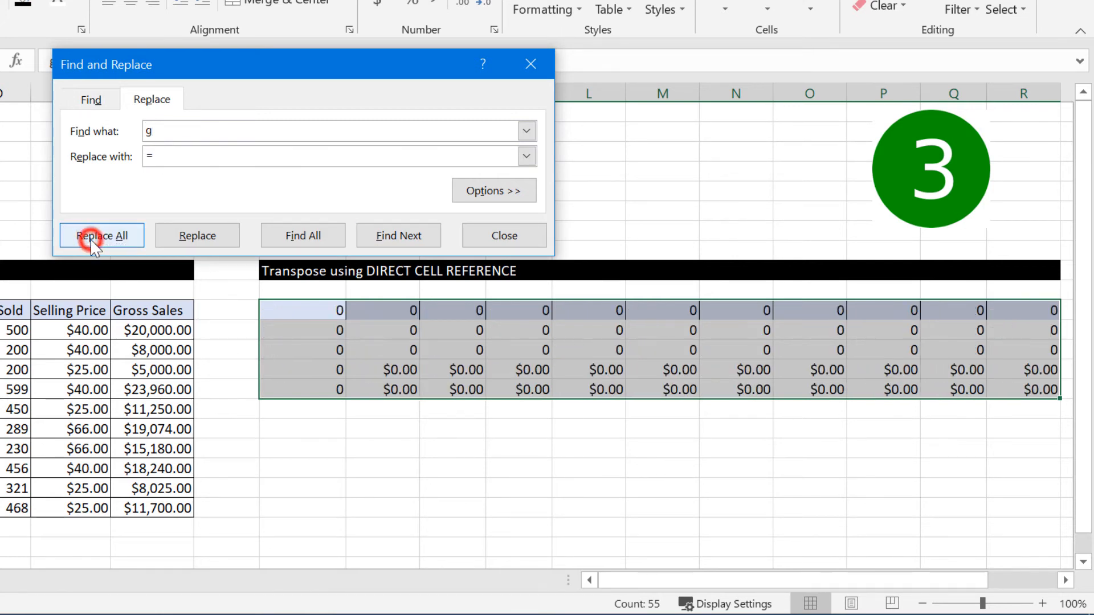
pyautogui.click(500, 494)
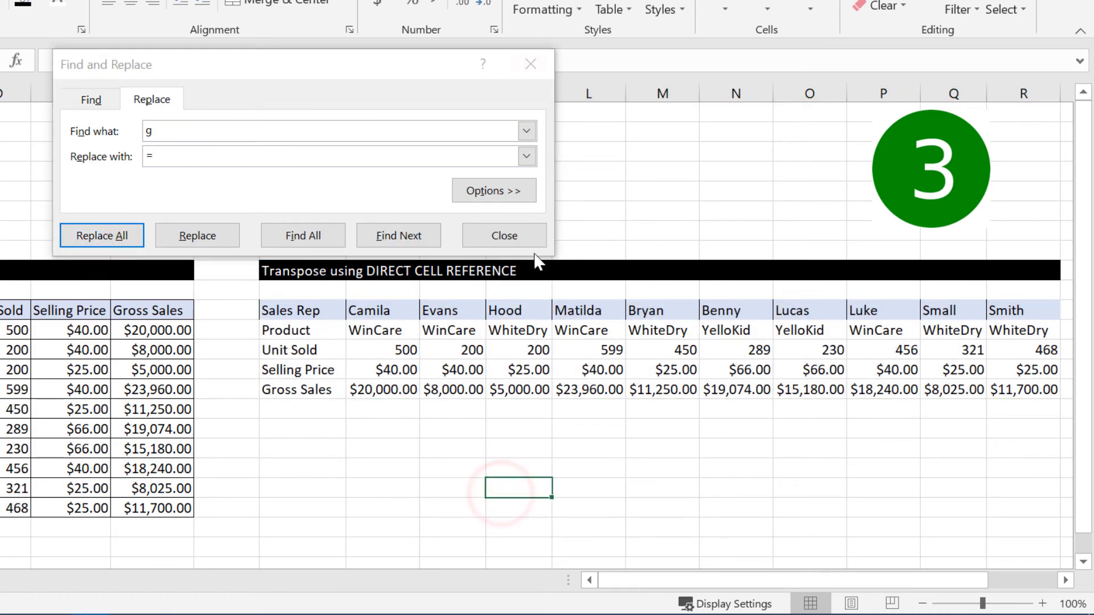
pyautogui.click(522, 235)
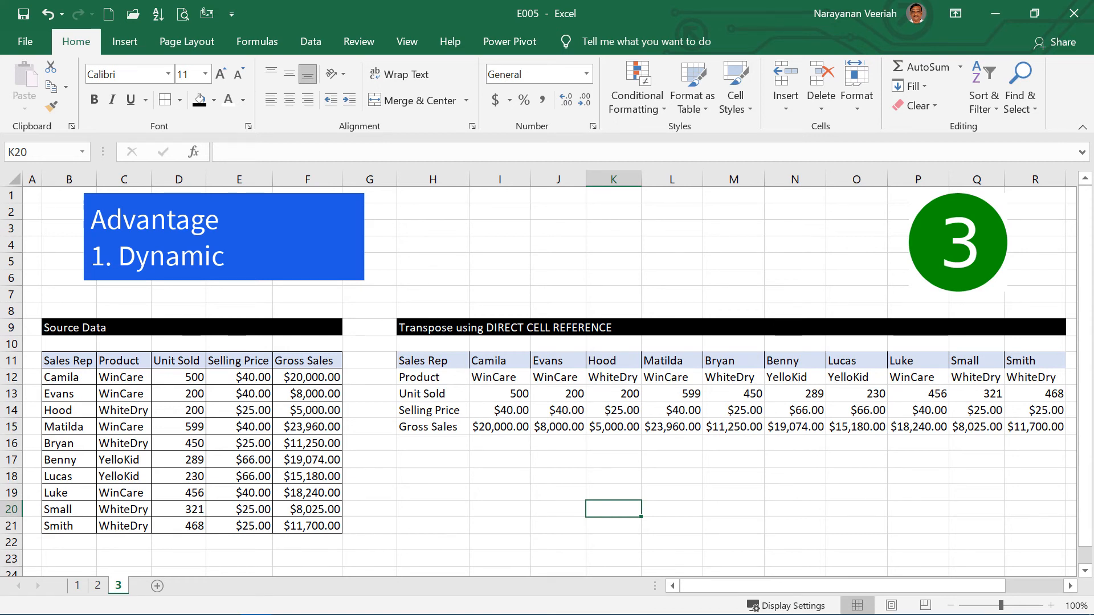
# Step: Set the Unit Sold value in D13 to 5000 and autofit the width of column J in the transposed table
pyautogui.click(181, 393)
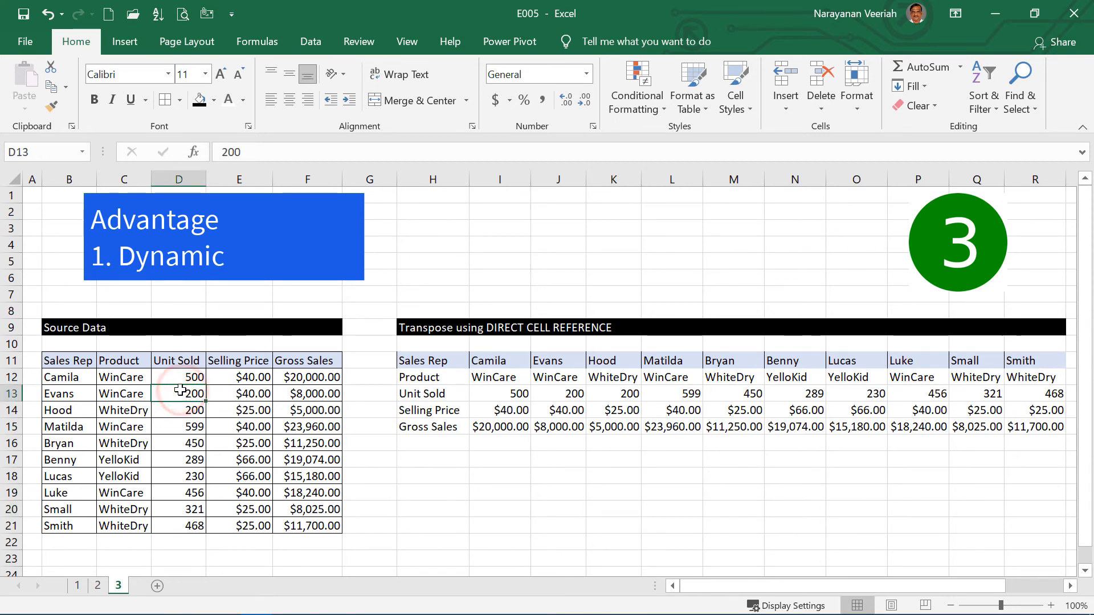
pyautogui.write('5000')
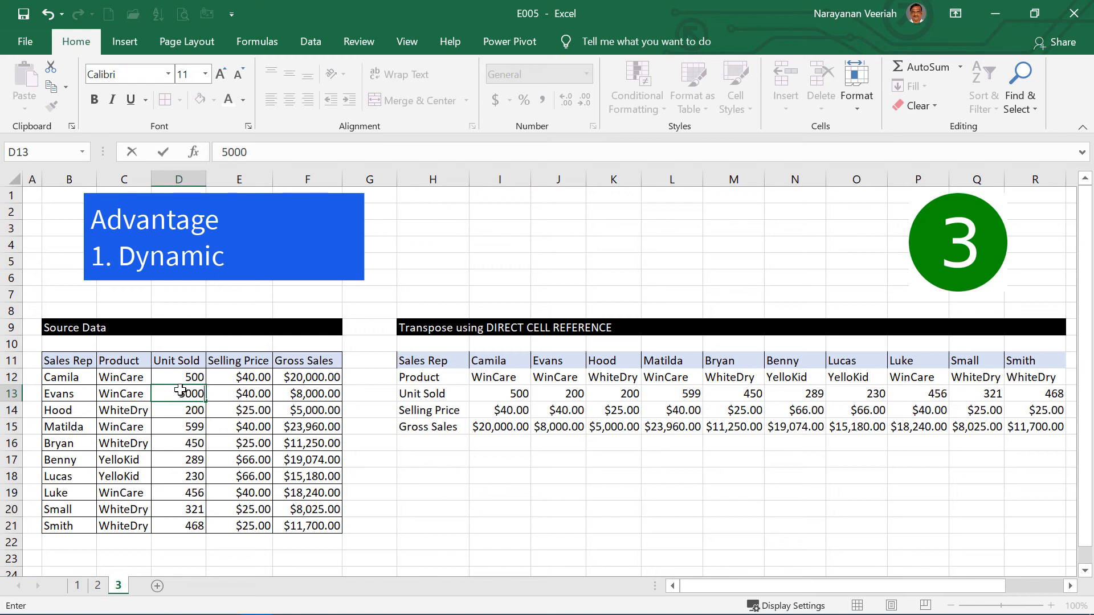
pyautogui.click(561, 398)
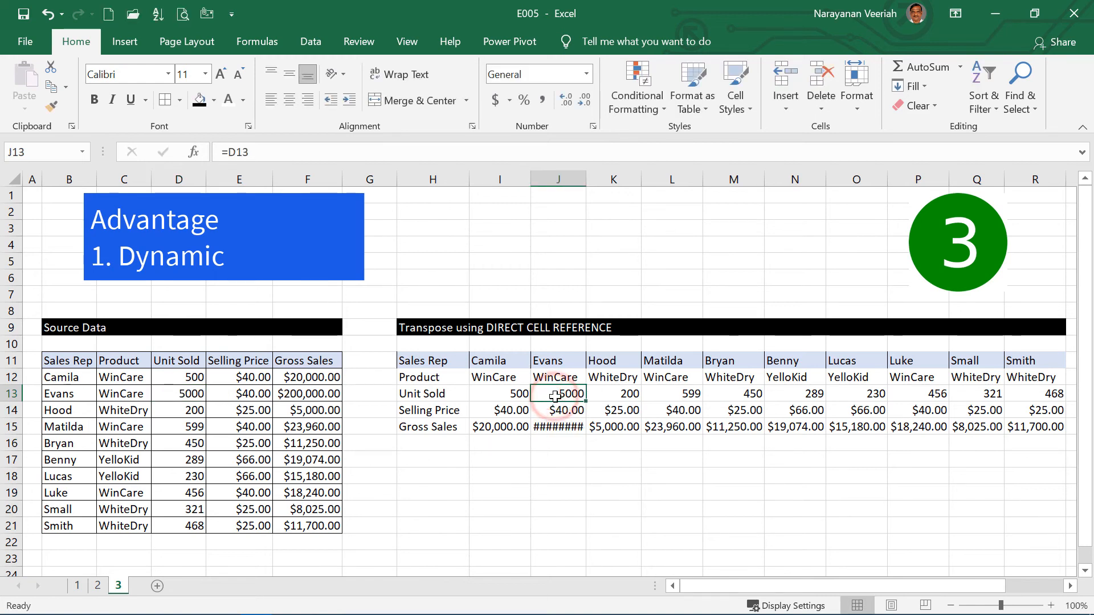
pyautogui.doubleClick(586, 180)
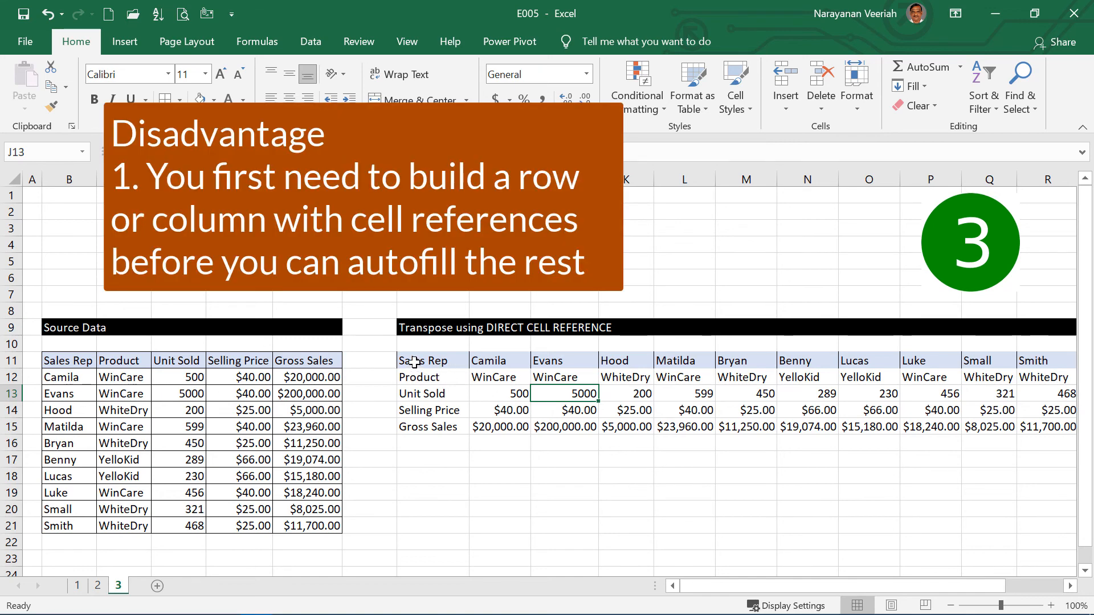
pyautogui.moveTo(414, 362); pyautogui.dragTo(421, 427)
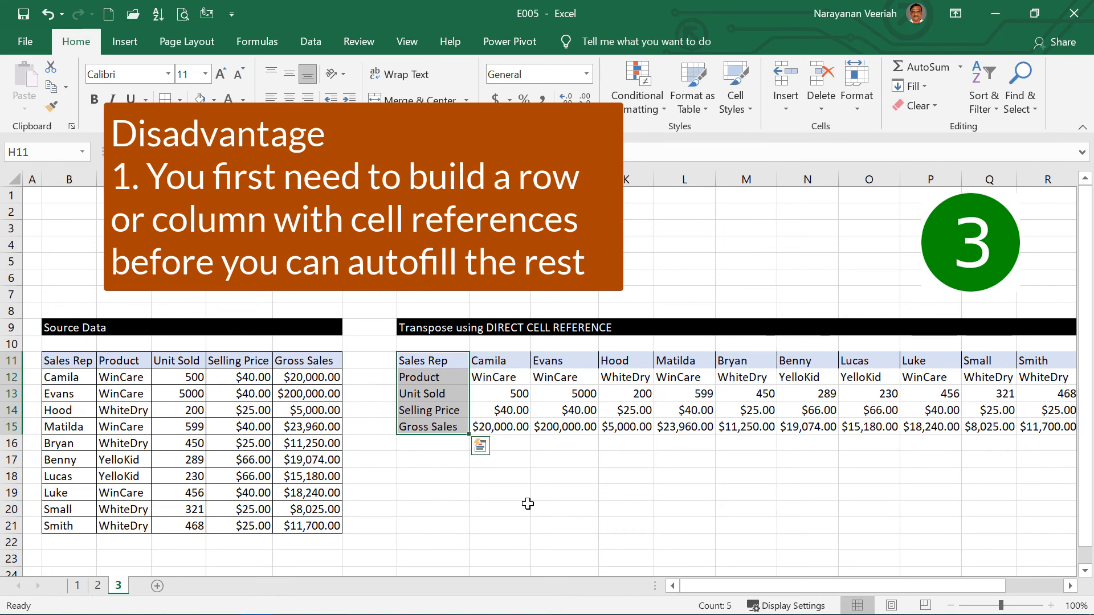
pyautogui.click(717, 527)
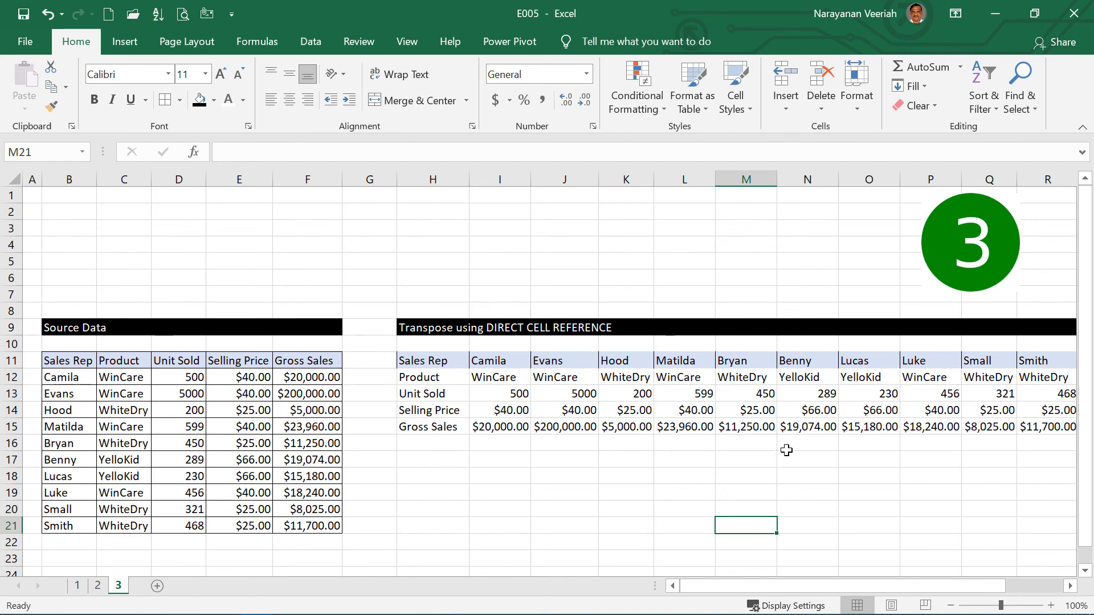
pyautogui.scroll(-2, 786, 450)
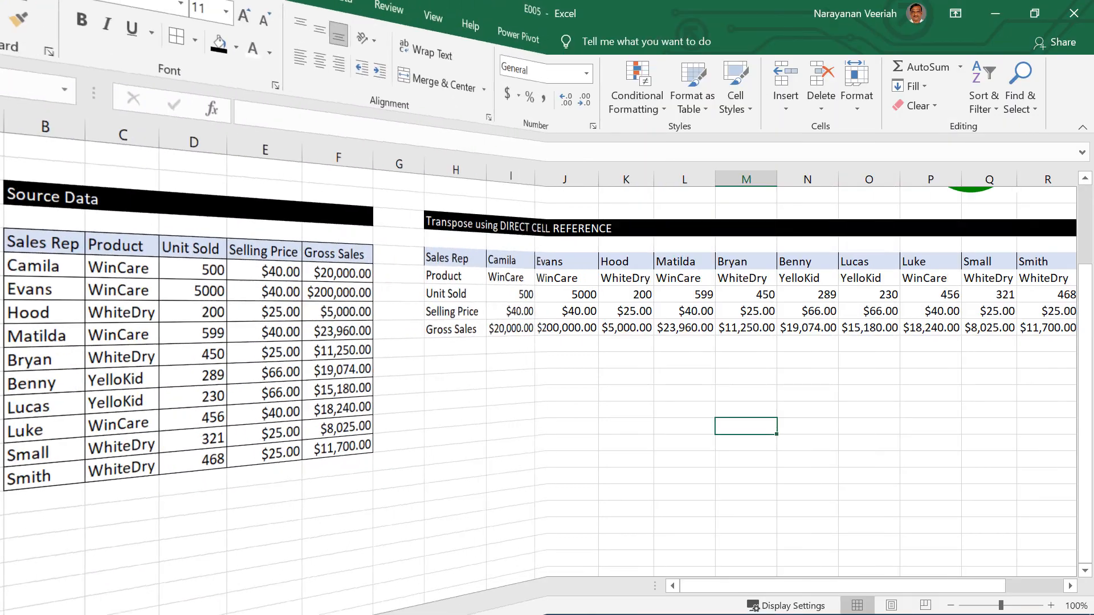